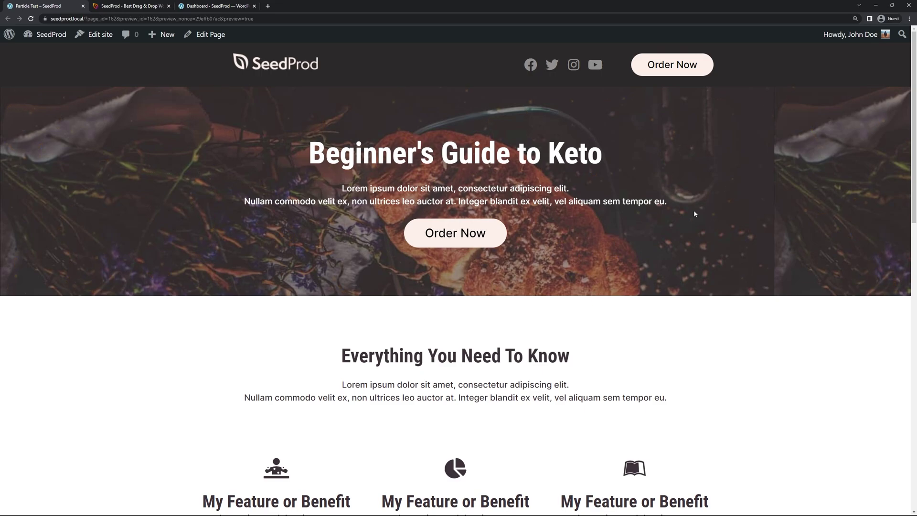
Step: Close the landing page preview tab and the seedprod.com tab, returning to the WordPress Dashboard
key("ctrl+w")
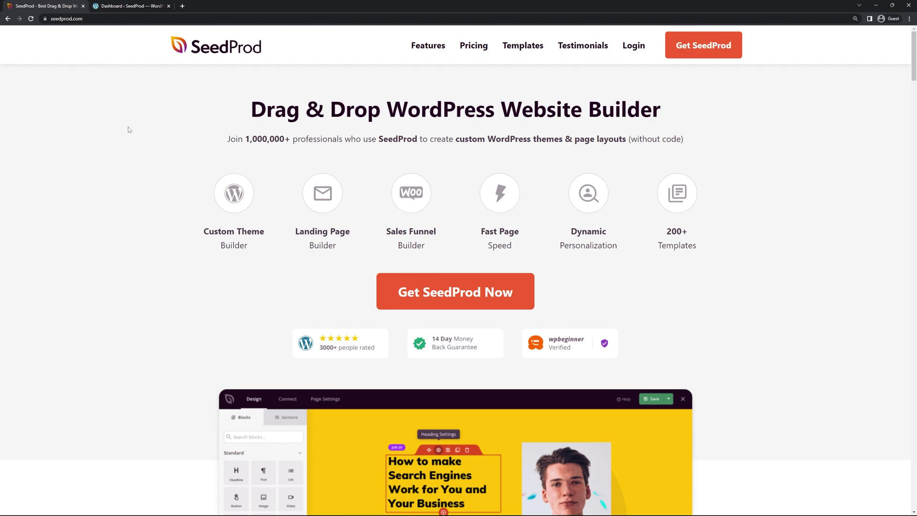
key("ctrl+w")
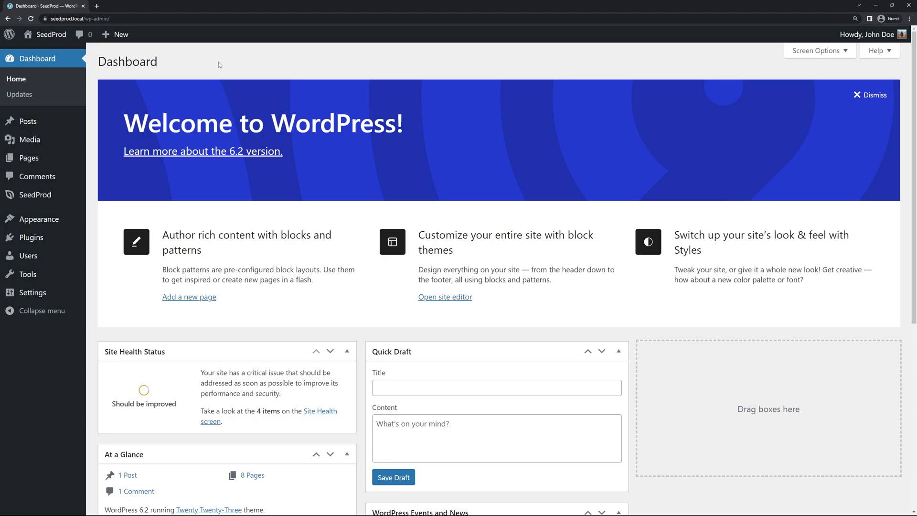
Step: From SeedProd's Landing Pages list, open Particle Test for editing
mouse_move(72, 194)
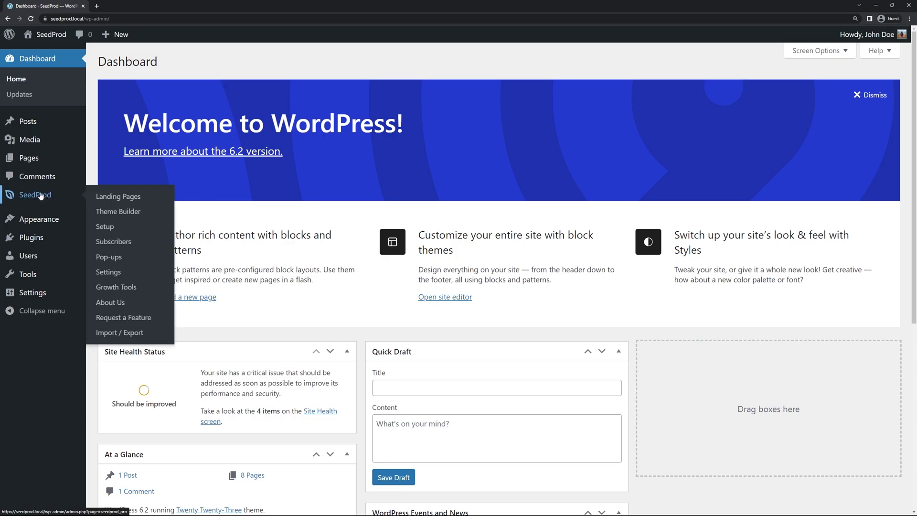
left_click(128, 200)
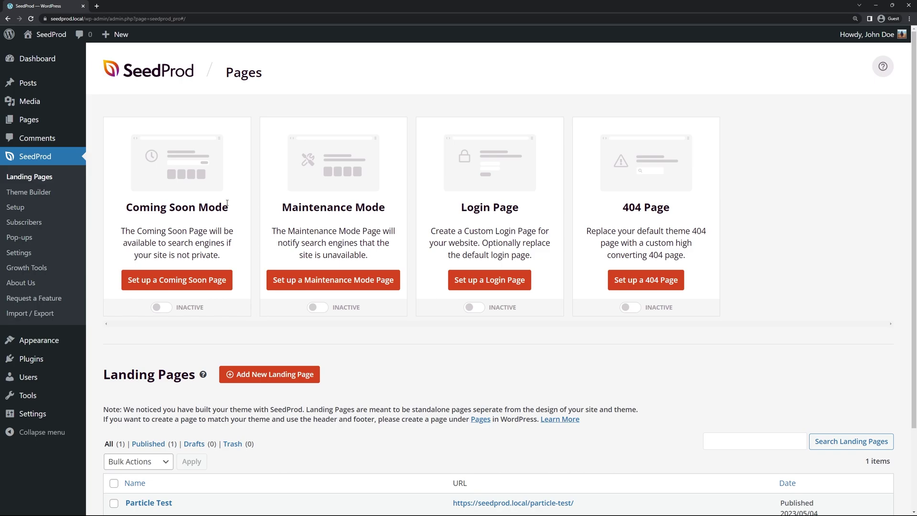
scroll(258, 211, "down", 2)
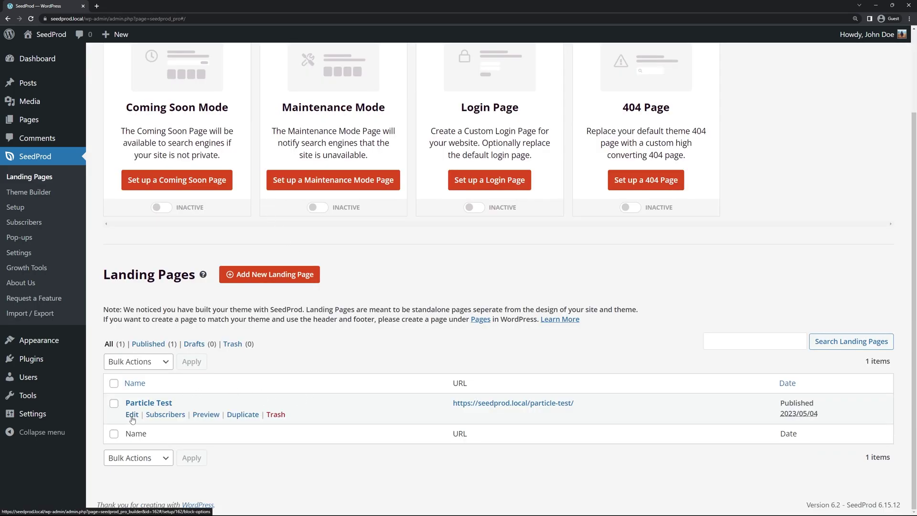
left_click(131, 416)
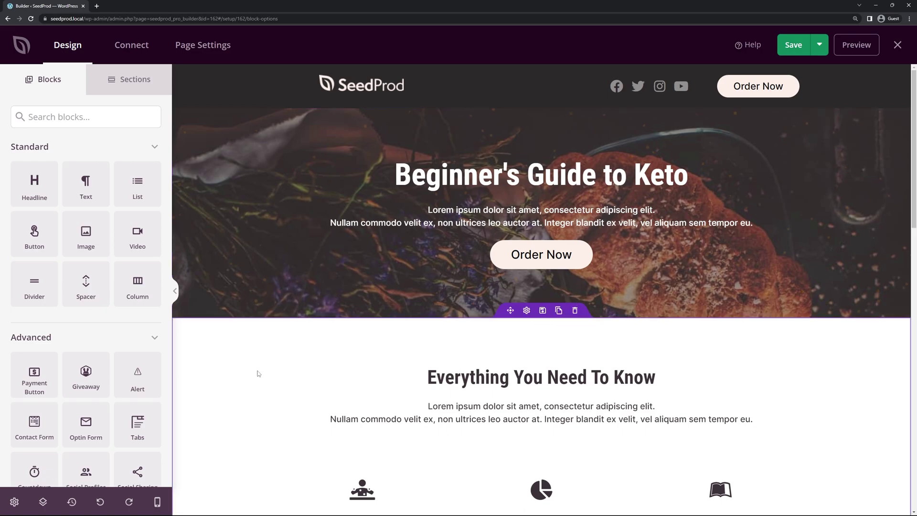
Step: Select the hero section and set its Advanced > Particle Background style to Custom
left_click(241, 157)
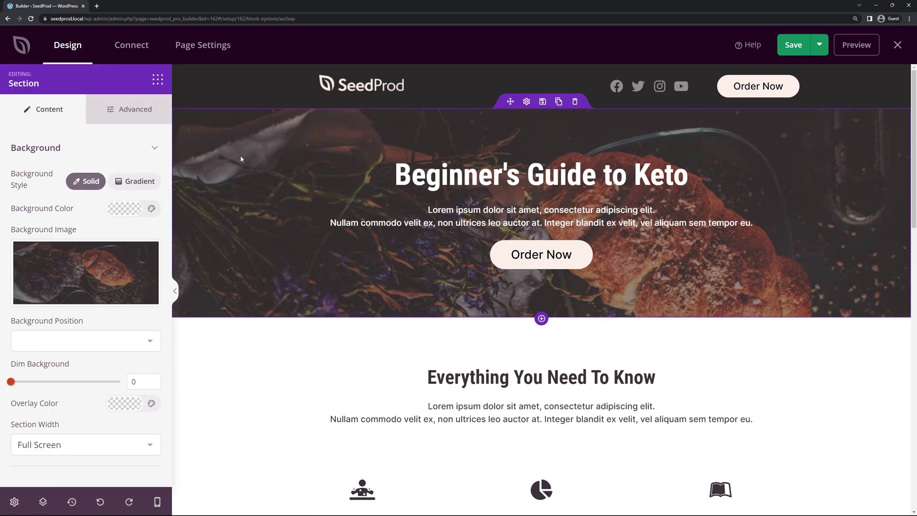
left_click(133, 111)
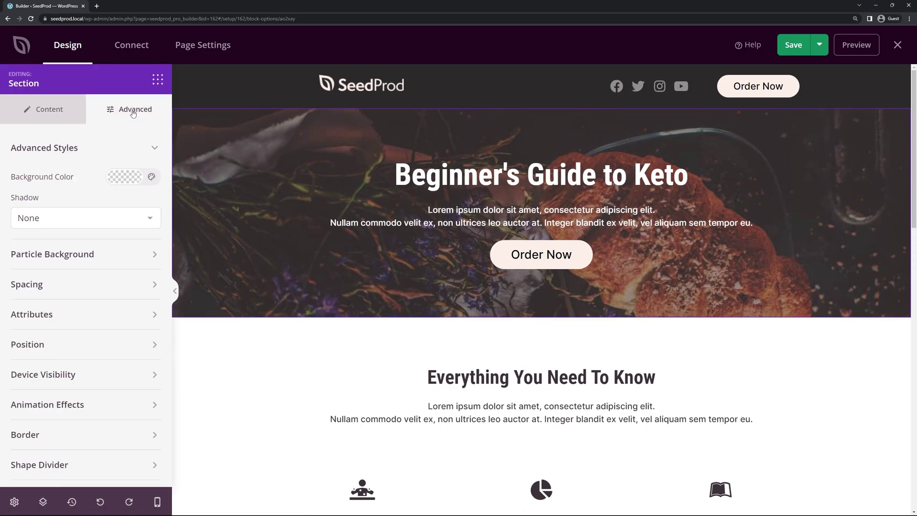
left_click(155, 149)
left_click(149, 179)
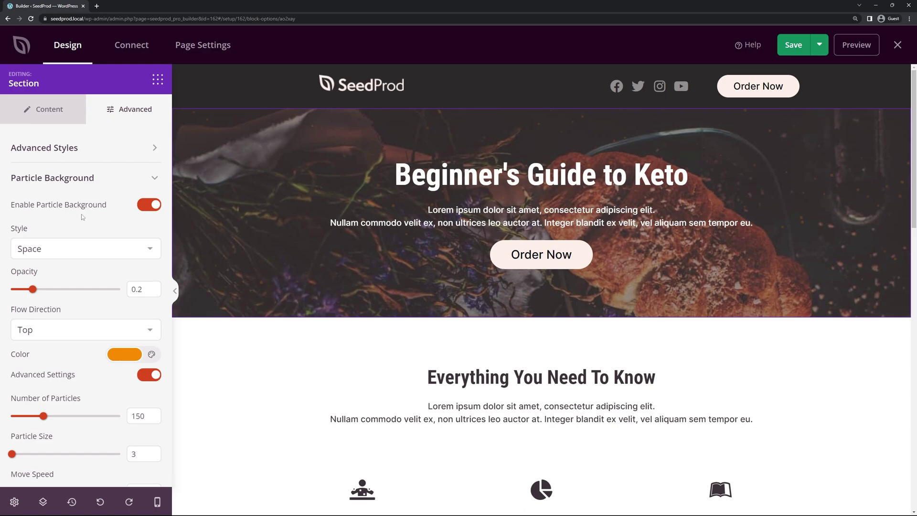
scroll(84, 218, "down", 1)
scroll(72, 191, "up", 1)
scroll(38, 168, "down", 2)
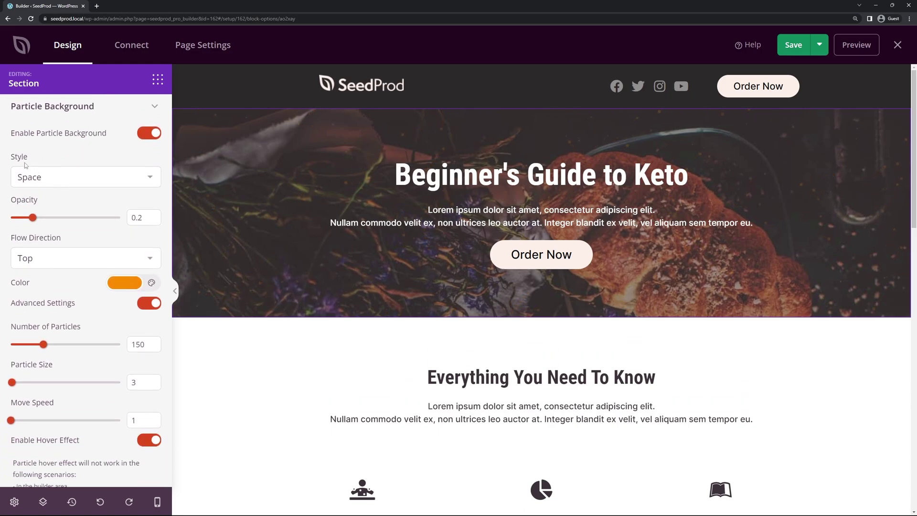
left_click(109, 181)
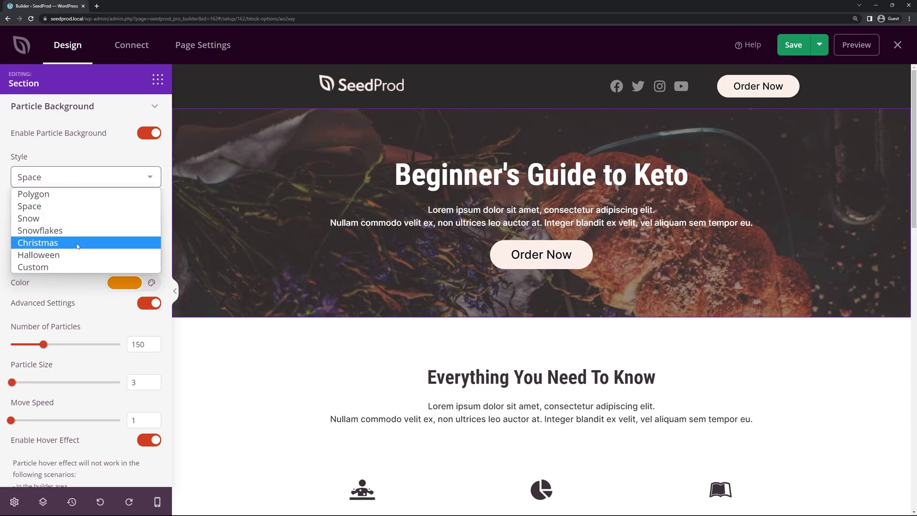
left_click(40, 268)
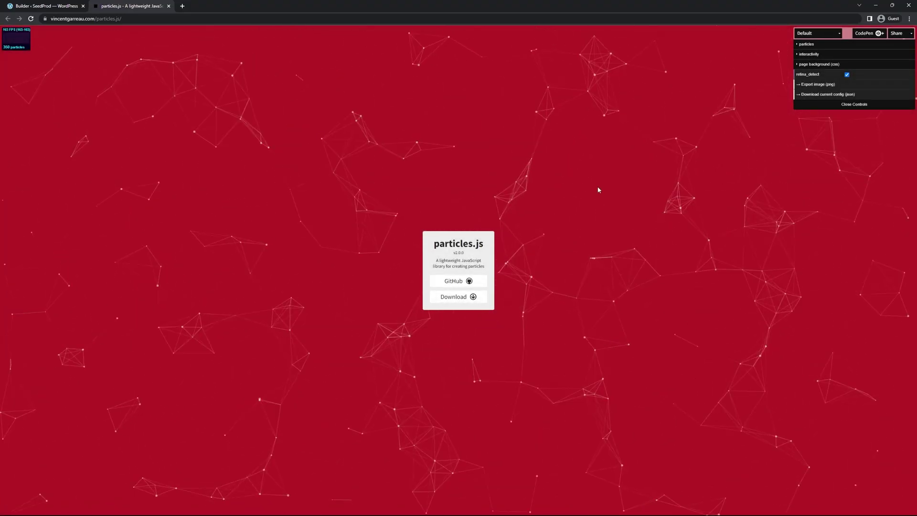
Step: Zoom the particles.js page to 150% and preview the NASA, Bubble, Snow and Nyan Cat presets
key("ctrl+plus")
key("ctrl+plus")
key("ctrl+plus")
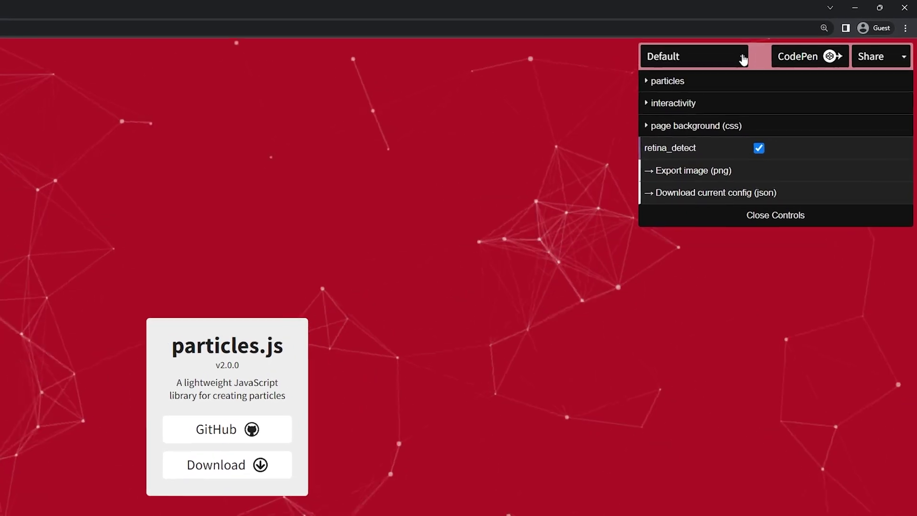
left_click(746, 61)
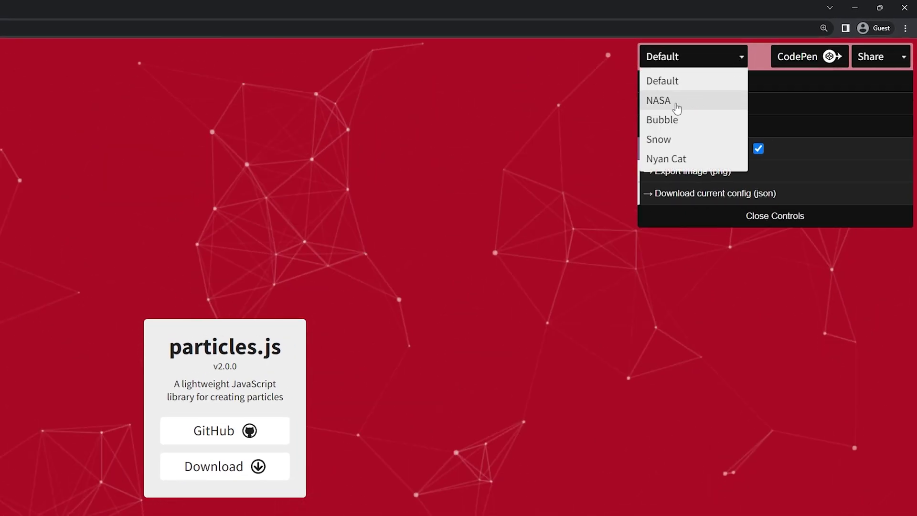
left_click(675, 99)
left_click(721, 64)
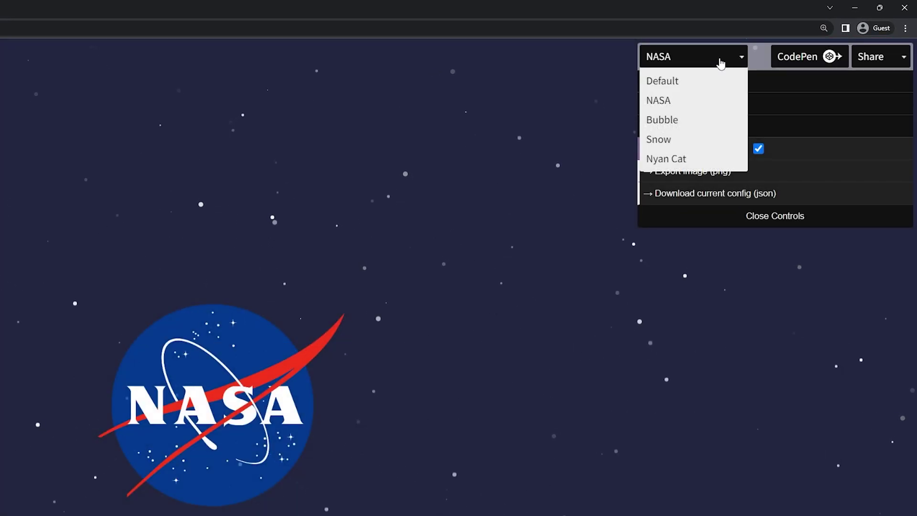
left_click(680, 119)
left_click(711, 64)
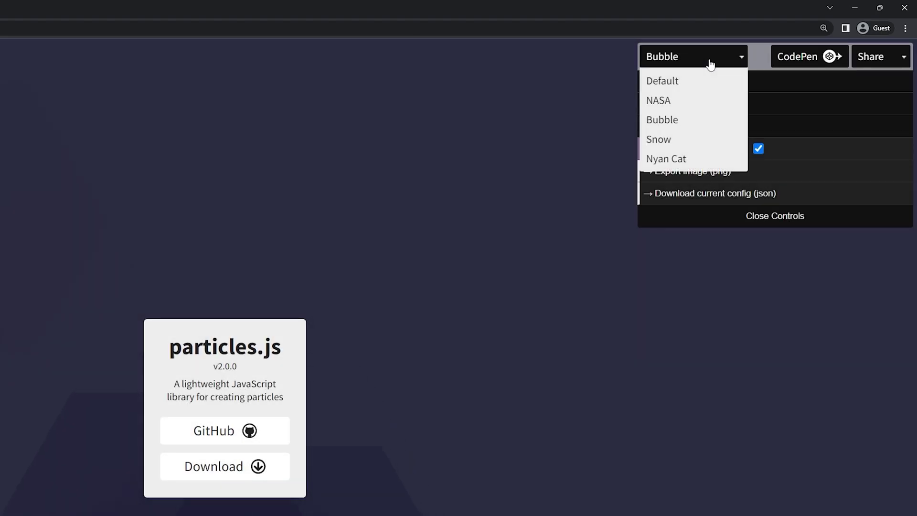
left_click(675, 139)
left_click(711, 64)
left_click(679, 157)
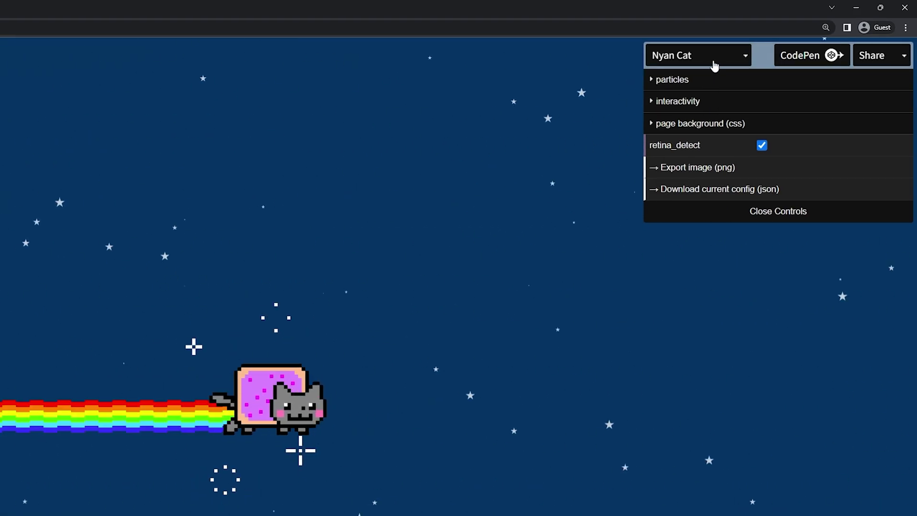
left_click(730, 61)
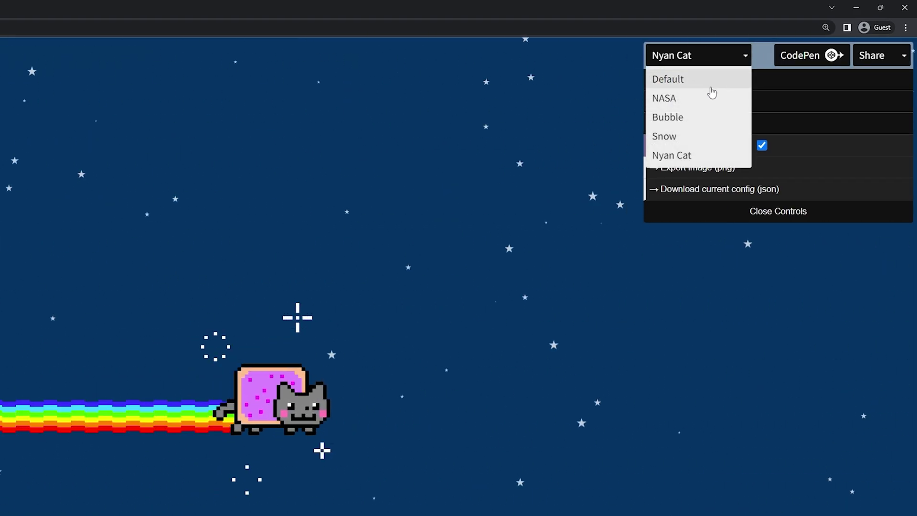
Step: Load the Bubble preset and shrink the particle size to 16 with random sizes
left_click(686, 117)
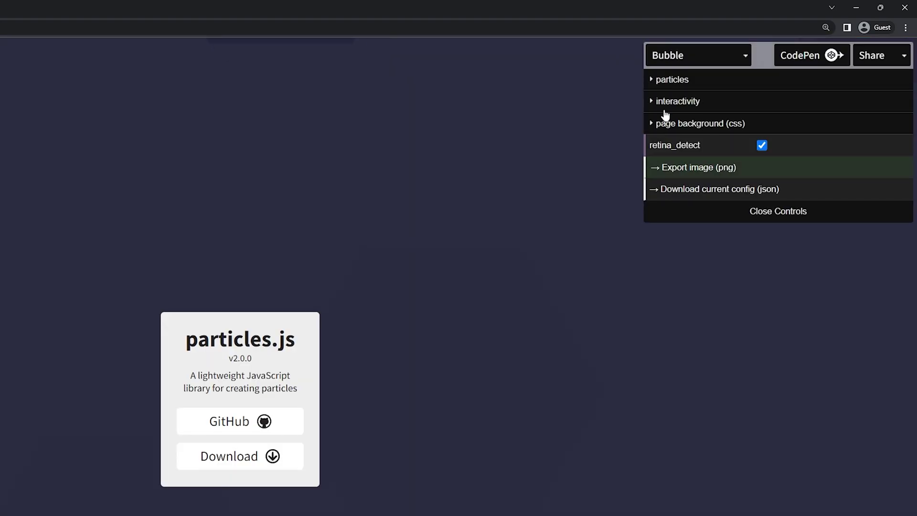
left_click(653, 82)
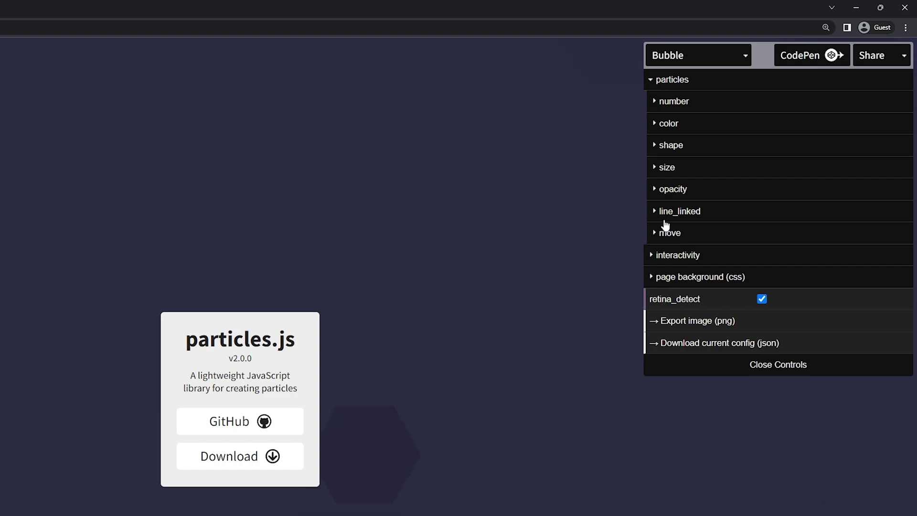
left_click(654, 102)
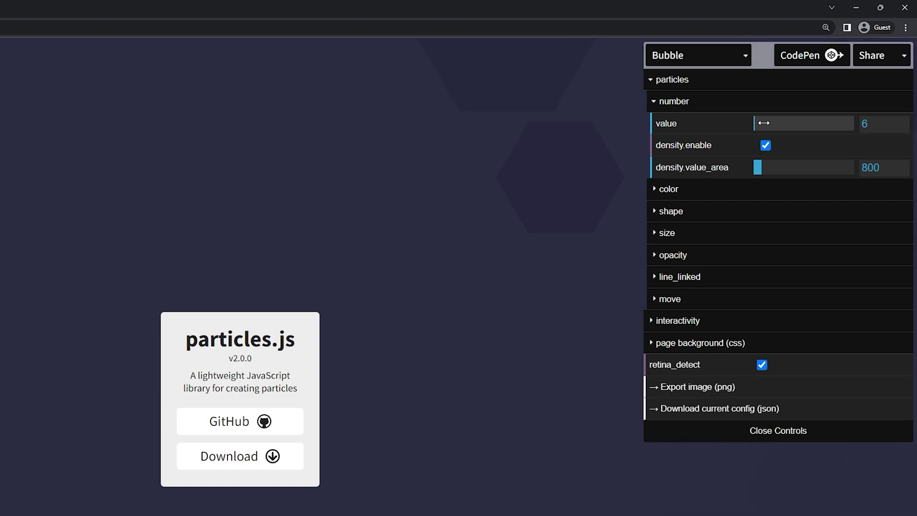
left_click(654, 103)
left_click(655, 168)
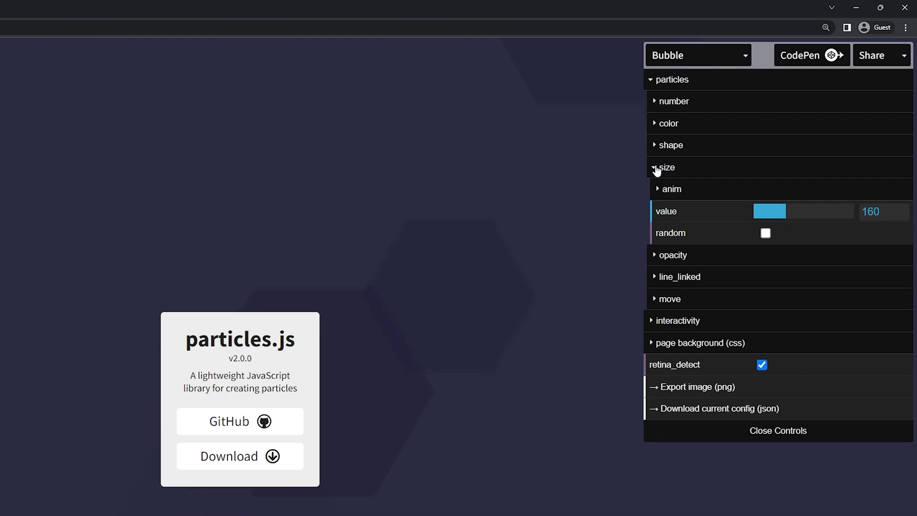
left_click_drag(788, 213, 766, 215)
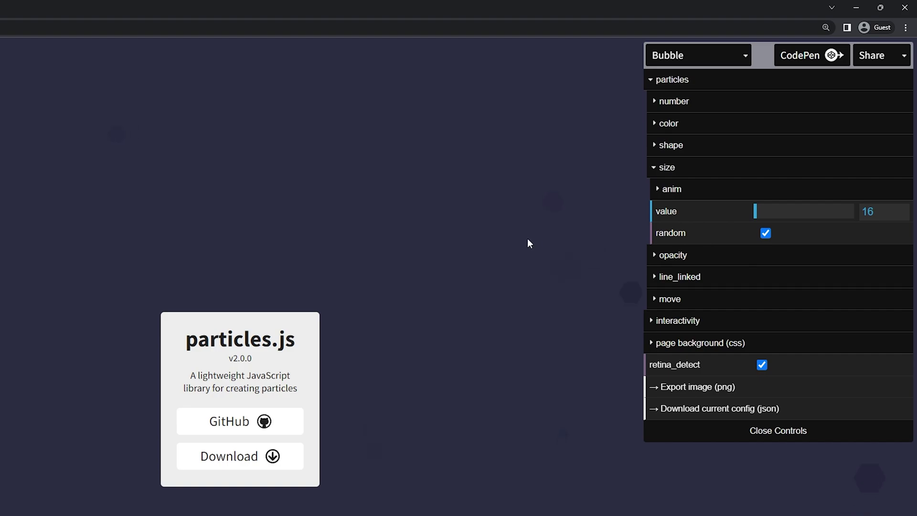
left_click(653, 169)
Step: Raise the particle number to 200, keeping density enabled
left_click(654, 102)
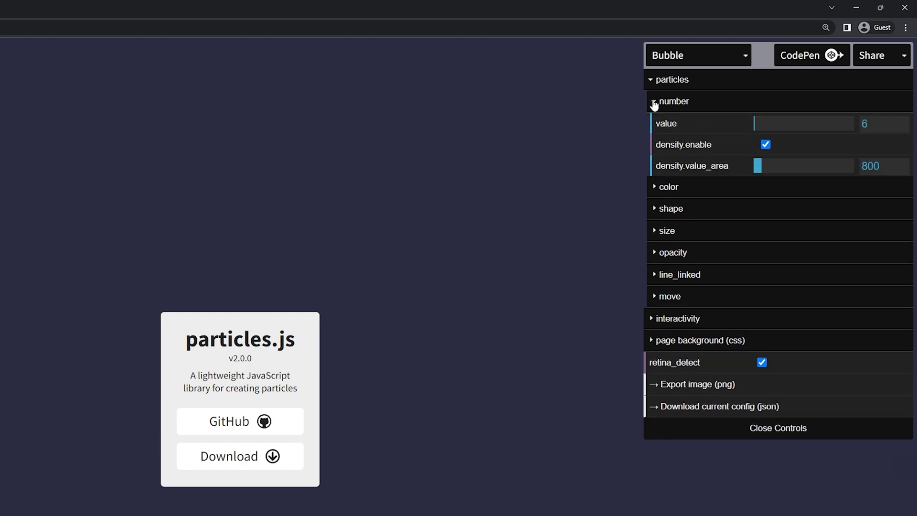
left_click(755, 124)
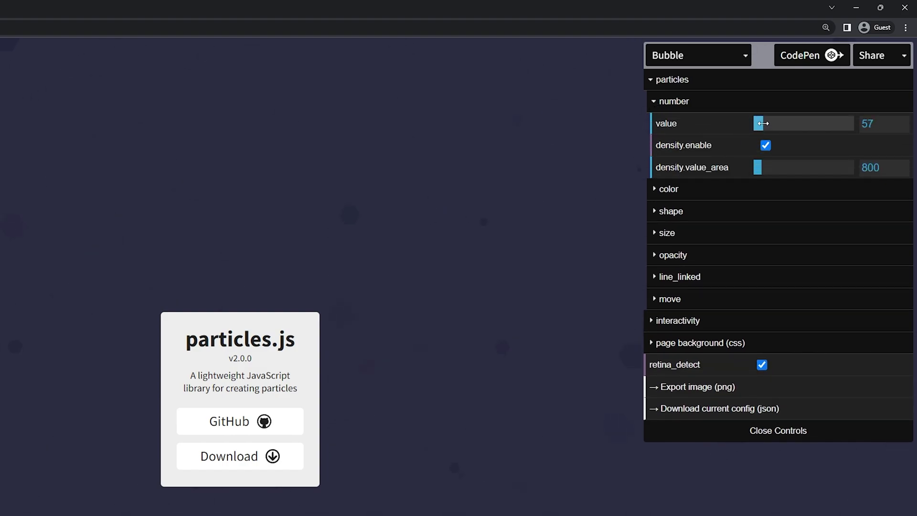
left_click_drag(769, 123, 788, 123)
left_click(765, 146)
left_click(766, 146)
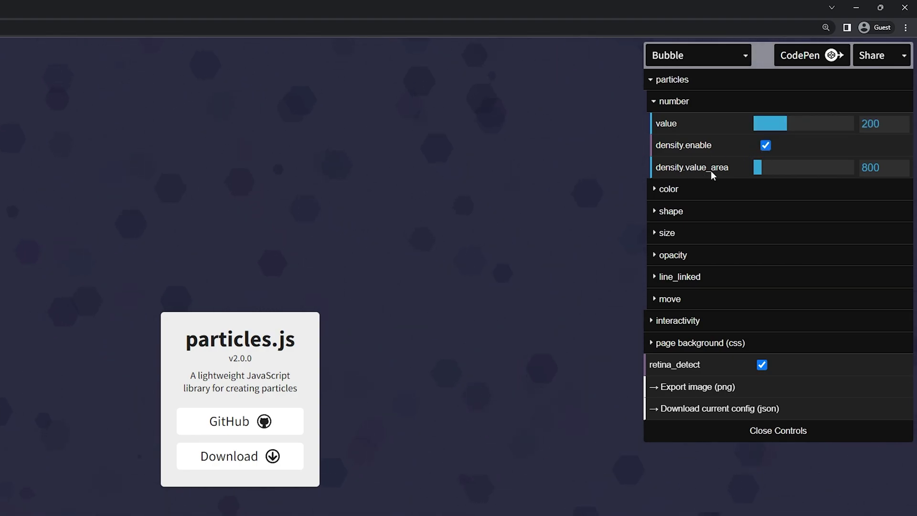
Step: Set the particle colour to dark orange #793005
left_click(659, 105)
left_click(655, 125)
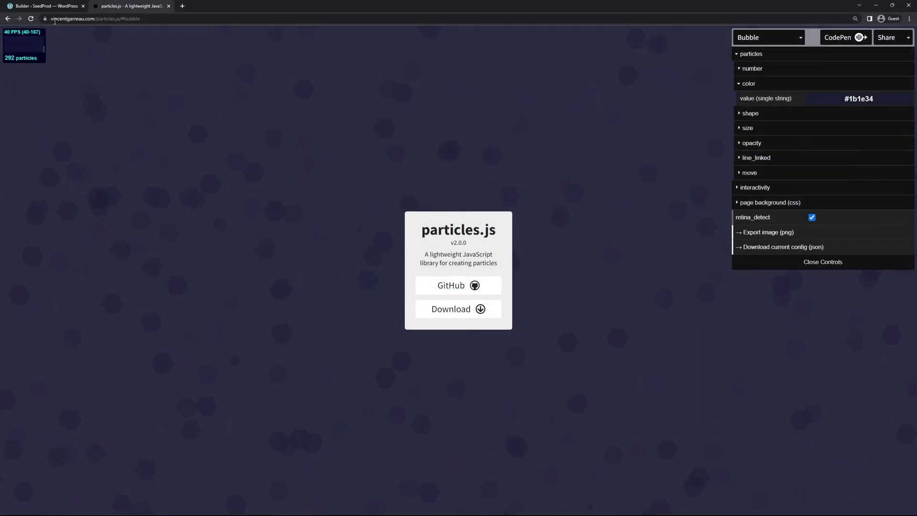
left_click(47, 6)
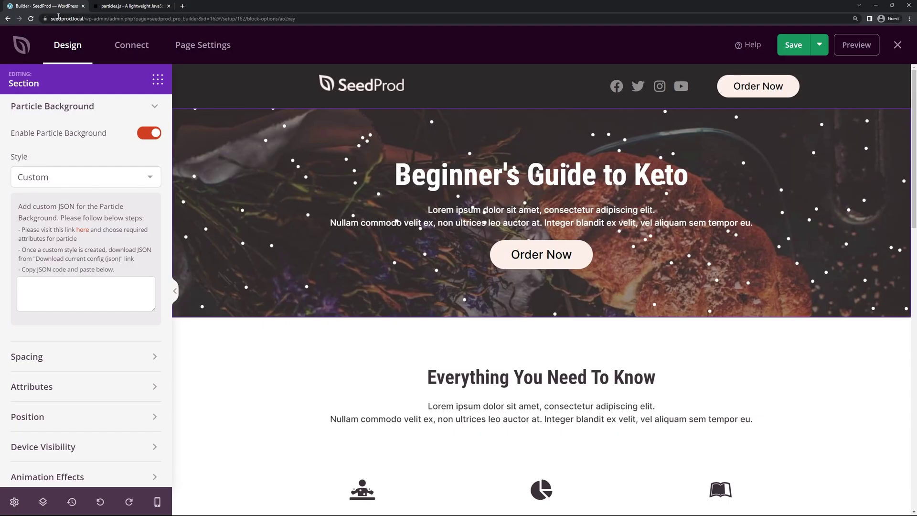
left_click(140, 9)
left_click(859, 99)
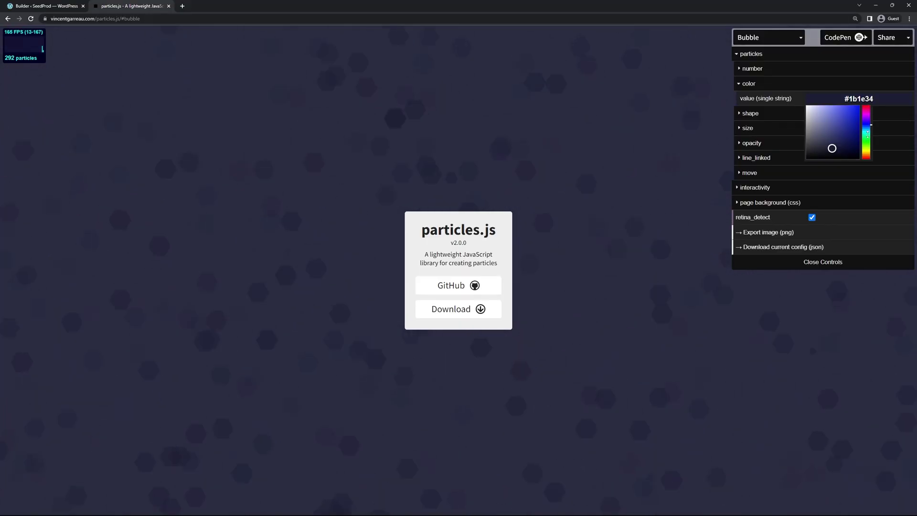
left_click_drag(865, 124, 869, 159)
left_click_drag(848, 234, 847, 231)
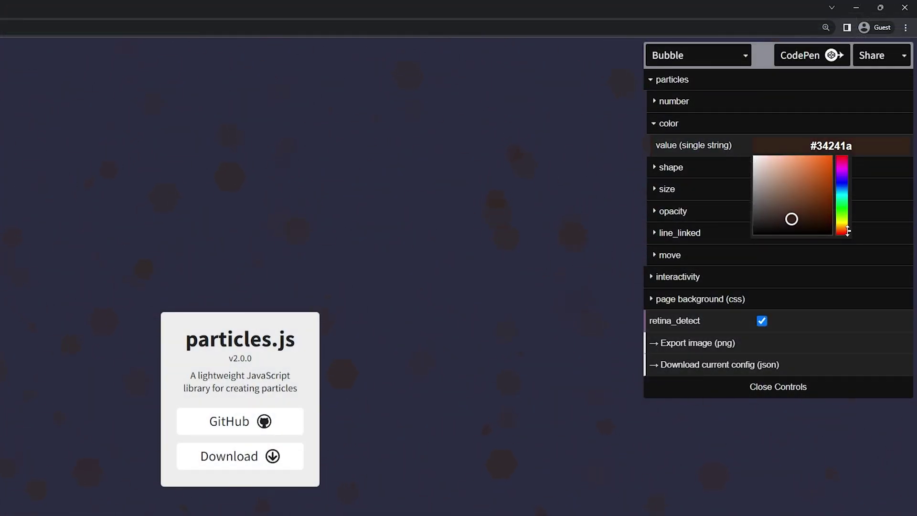
left_click_drag(819, 204, 830, 197)
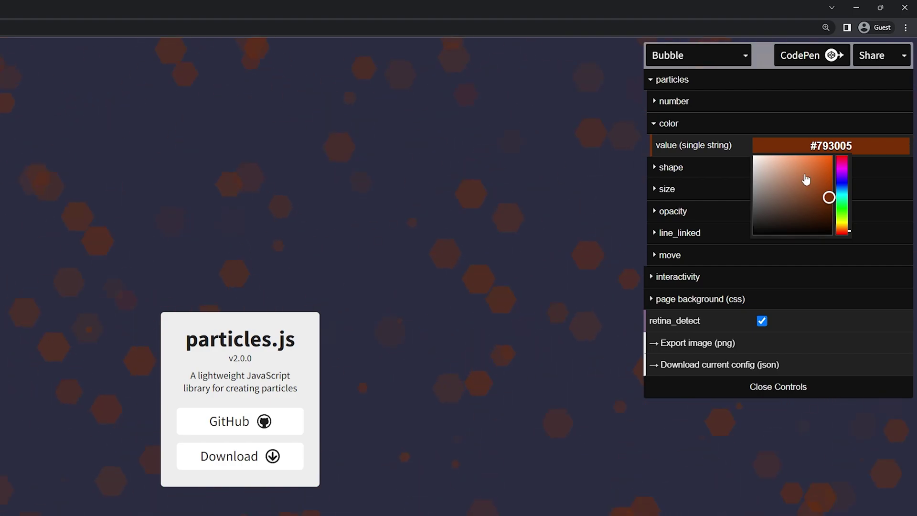
left_click(668, 124)
Step: Give the hexagon shape a stroke of width 5 in colour #884605
left_click(655, 147)
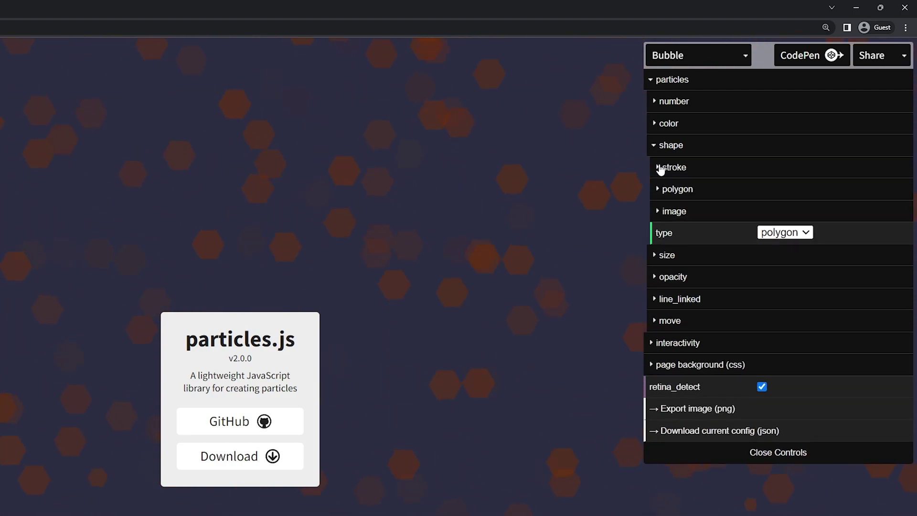
left_click(658, 168)
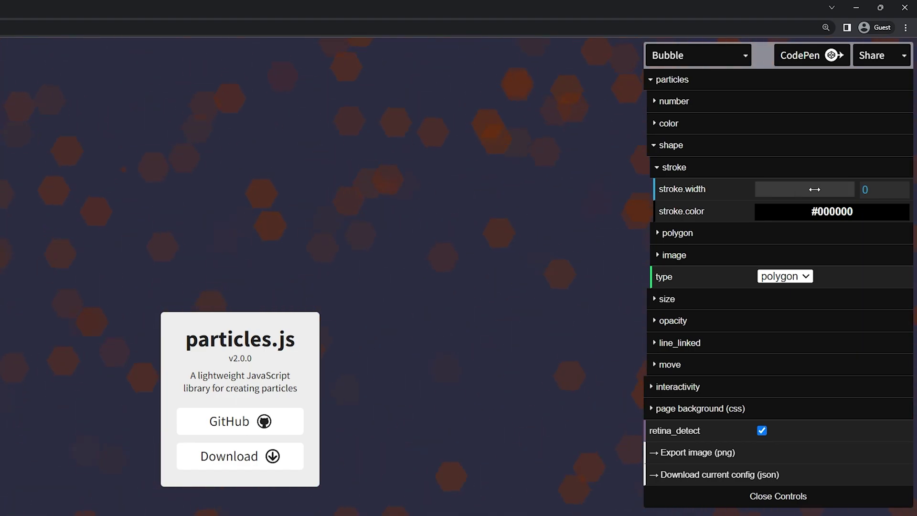
mouse_move(768, 189)
left_mouse_down()
mouse_move(790, 189)
mouse_move(779, 189)
left_mouse_up()
left_click(831, 211)
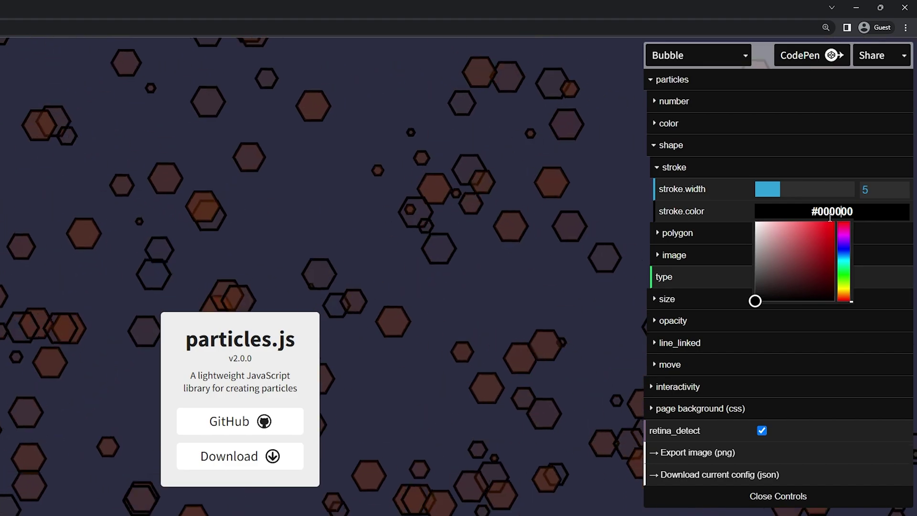
left_click_drag(831, 267, 828, 249)
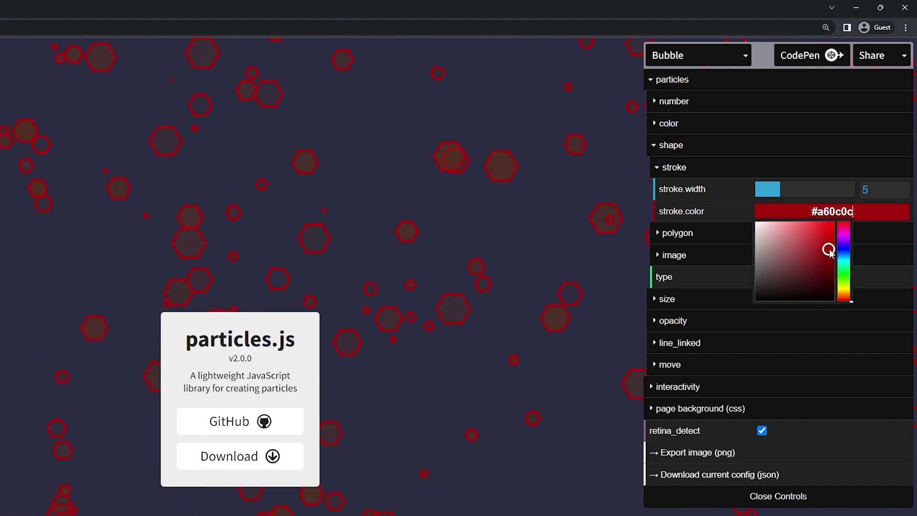
left_click(848, 293)
left_click(848, 294)
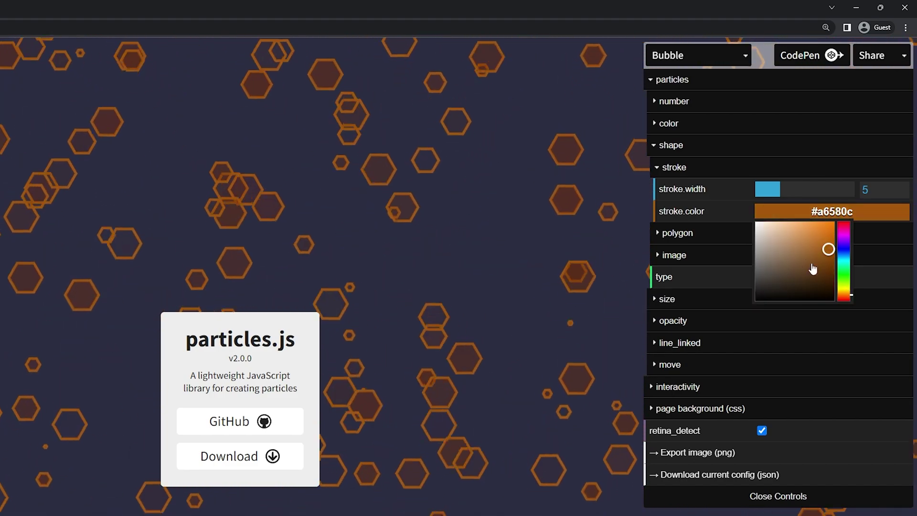
left_click_drag(828, 248, 831, 259)
left_click(605, 247)
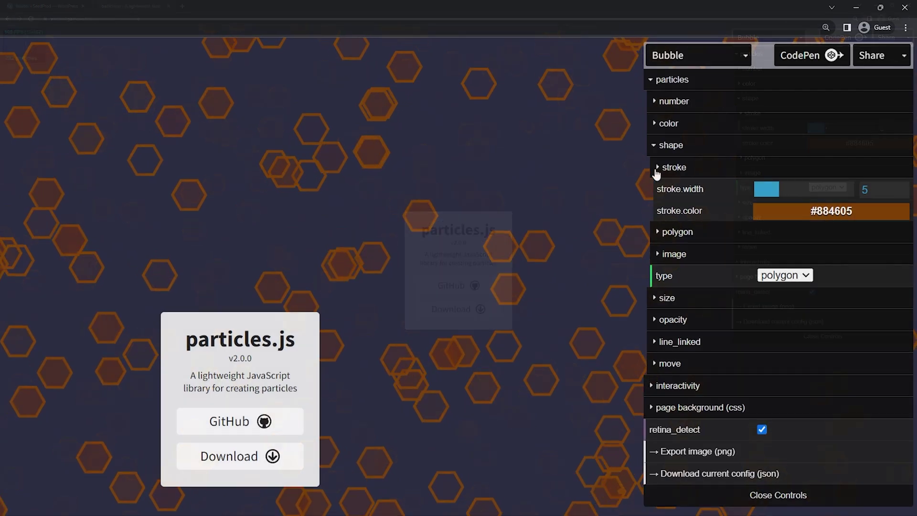
left_click(741, 113)
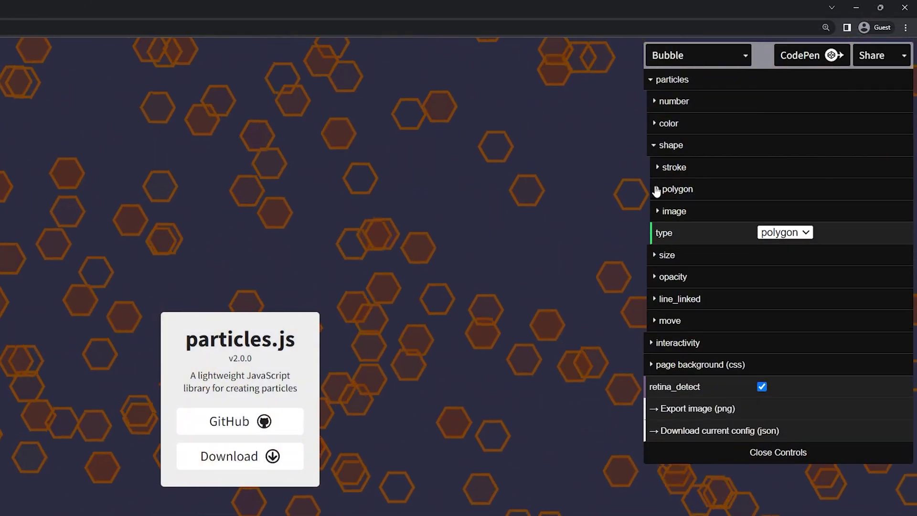
left_click(742, 128)
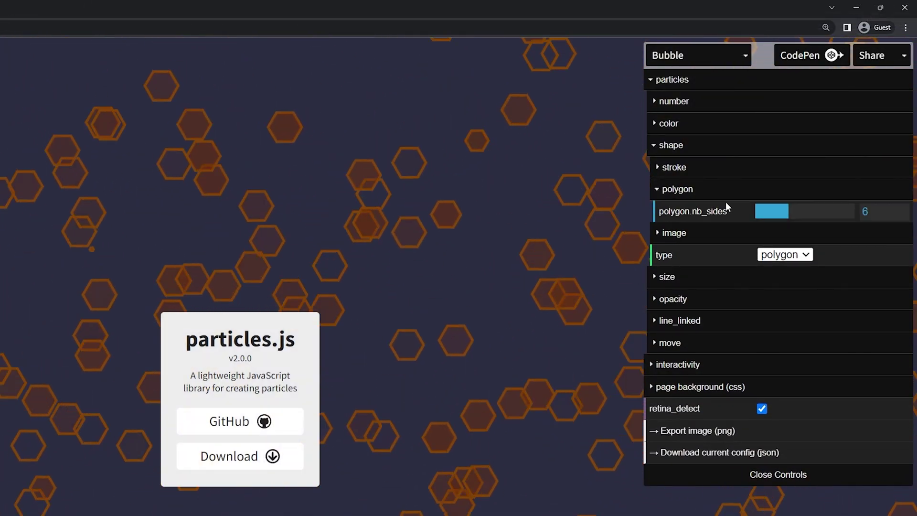
left_click_drag(785, 210, 757, 210)
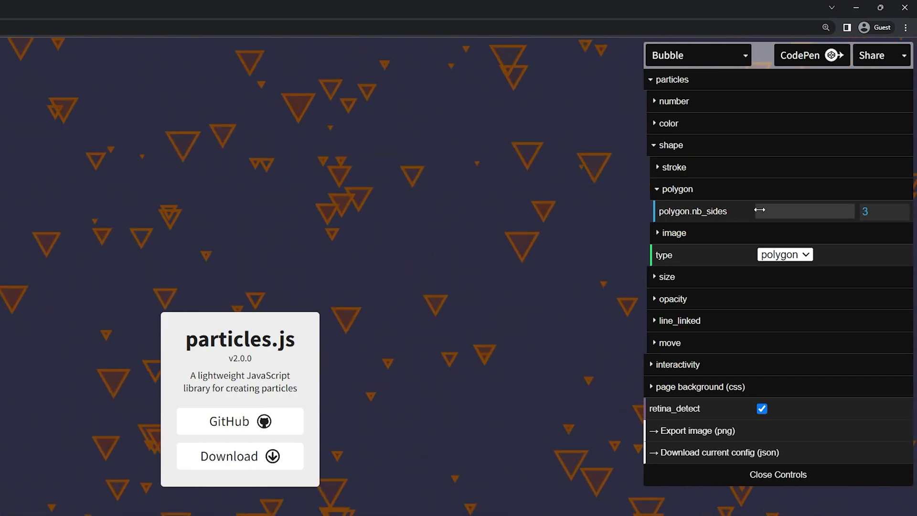
mouse_move(757, 208)
left_mouse_down()
mouse_move(854, 209)
mouse_move(774, 212)
left_mouse_up()
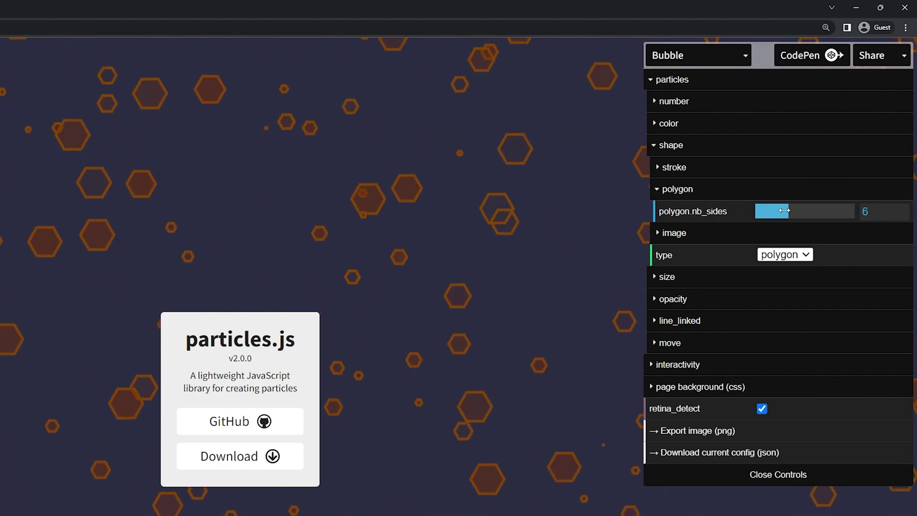
left_click(655, 190)
left_click(657, 211)
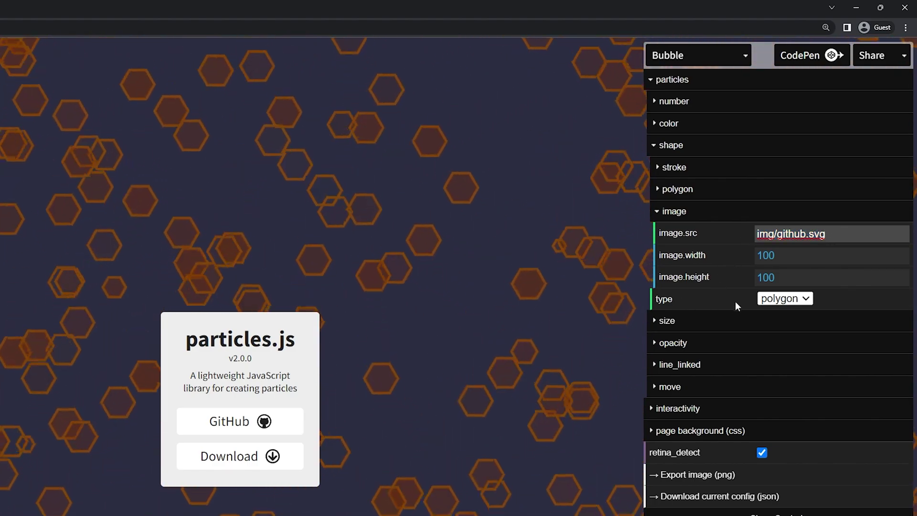
left_click(664, 214)
left_click(805, 232)
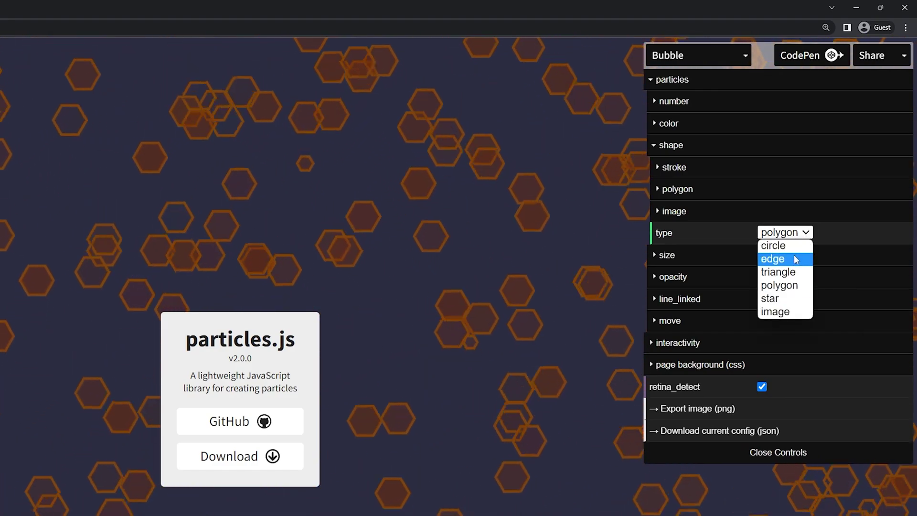
left_click(784, 299)
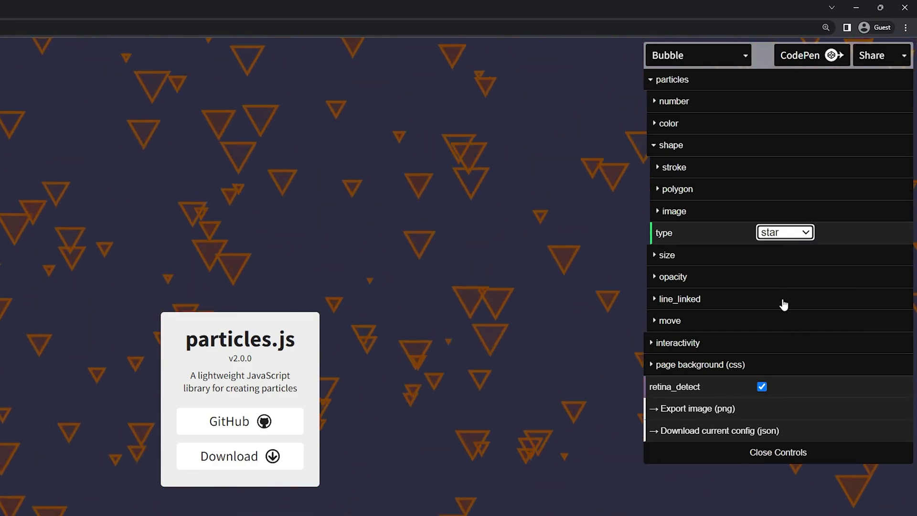
left_click(785, 232)
left_click(772, 258)
left_click(785, 232)
left_click(773, 245)
left_click(764, 232)
left_click(773, 246)
left_click(785, 232)
left_click(779, 285)
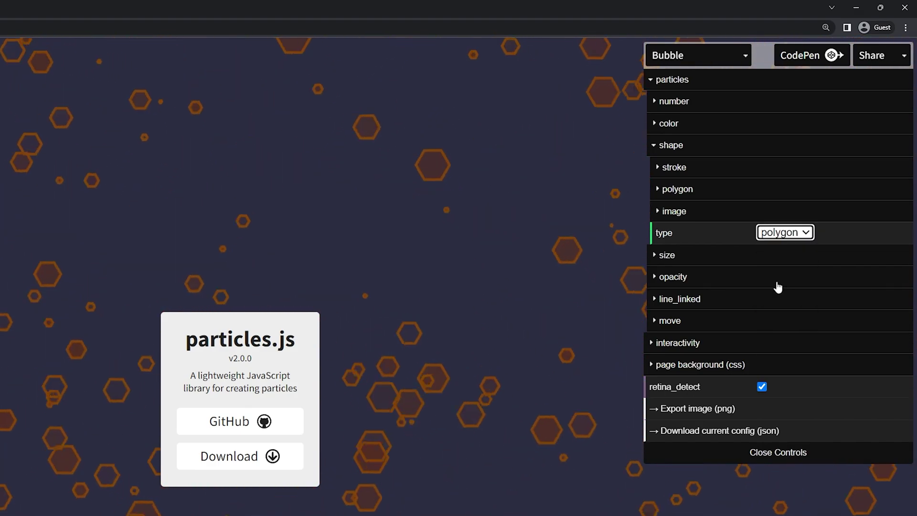
Step: Enable synced size animation at speed 5 with a minimum size of 75
left_click(656, 145)
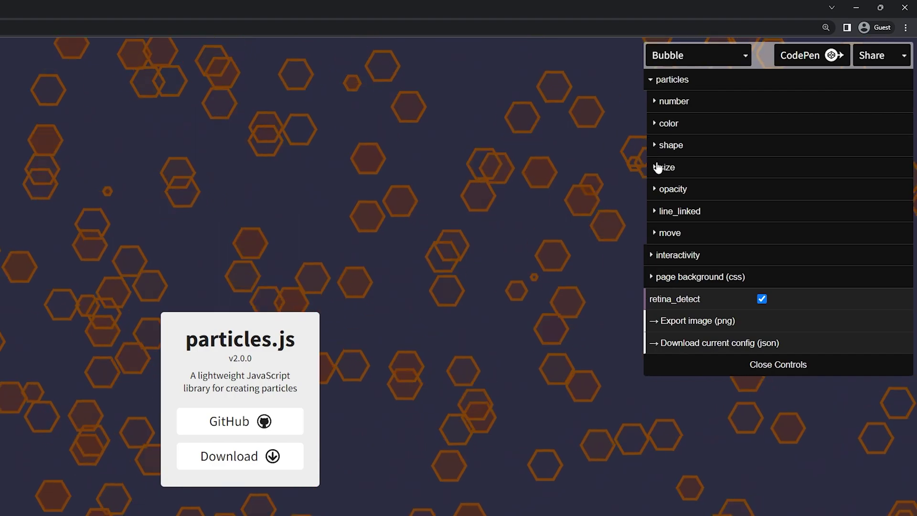
left_click(657, 168)
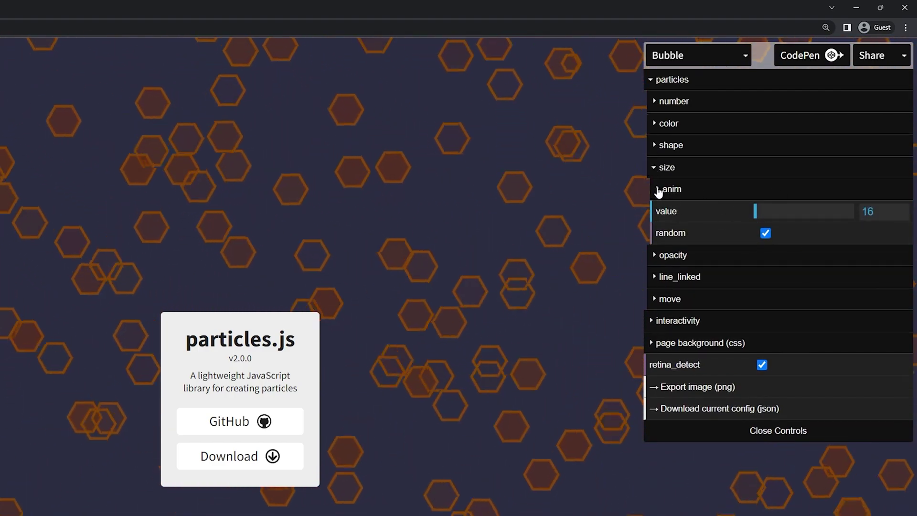
left_click(657, 190)
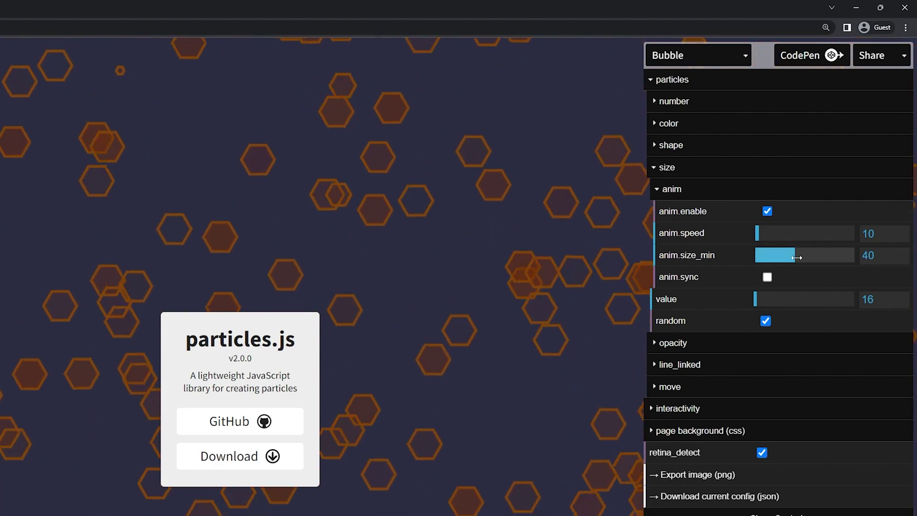
left_click_drag(757, 234, 829, 254)
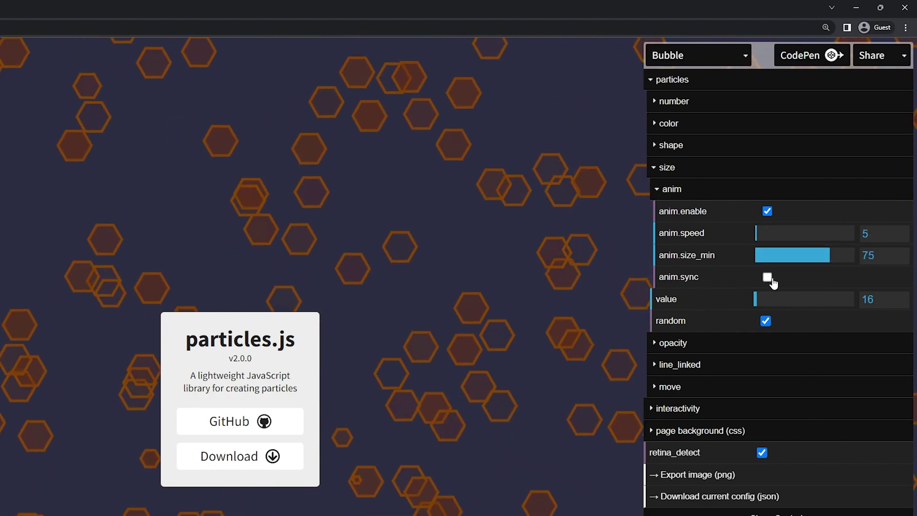
left_click(767, 278)
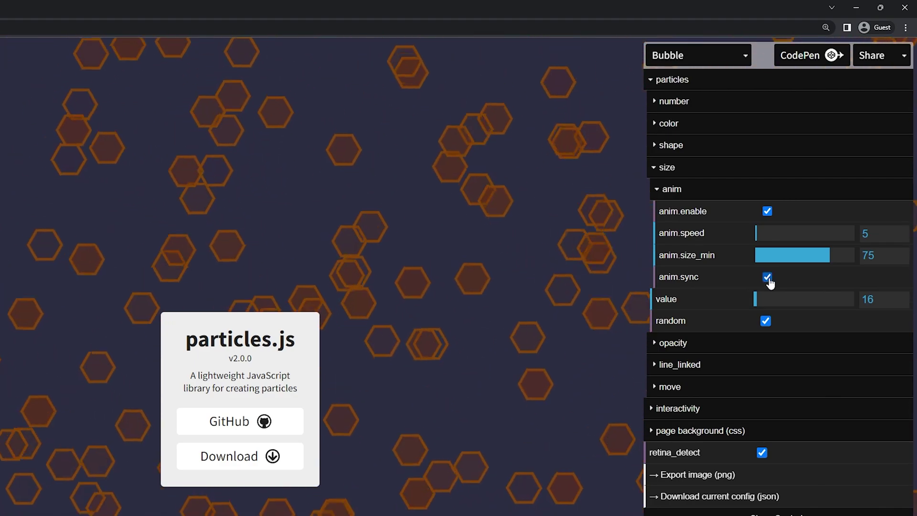
left_click(722, 190)
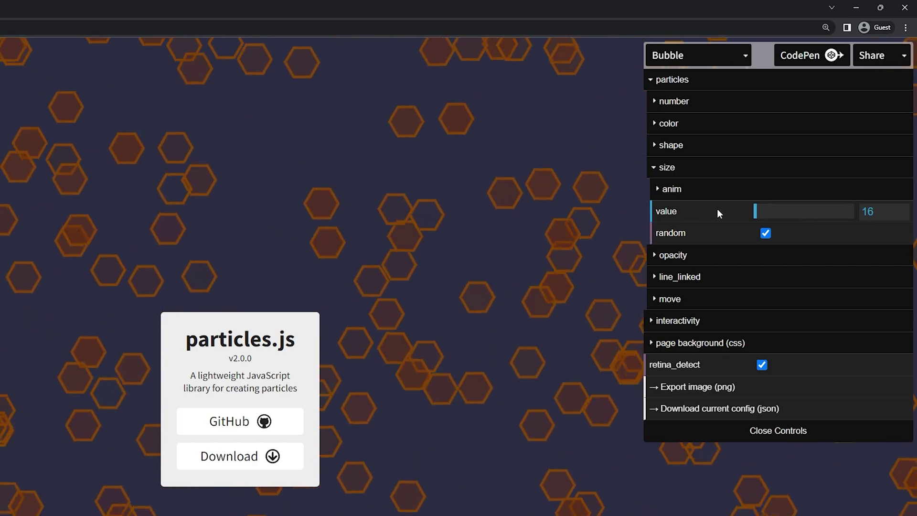
Step: Lower the particle opacity to about 0.17 with random opacity turned back on
left_click(654, 168)
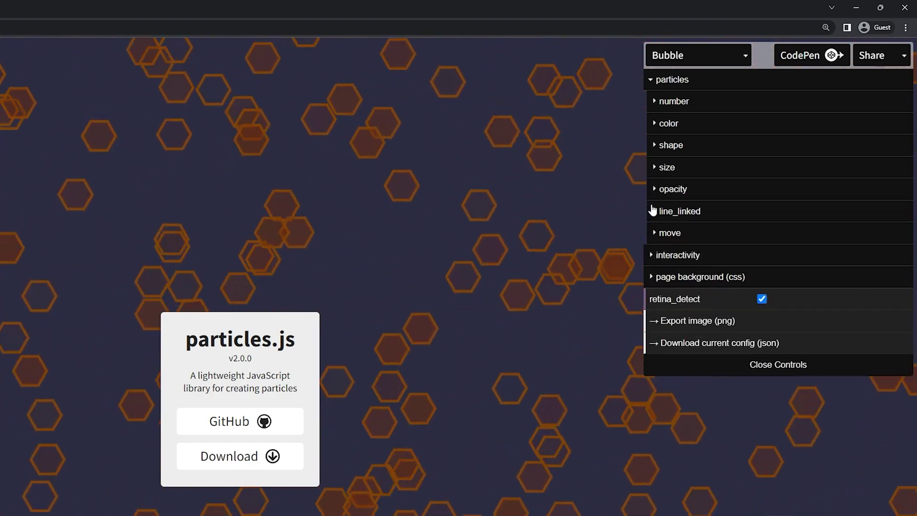
left_click(655, 190)
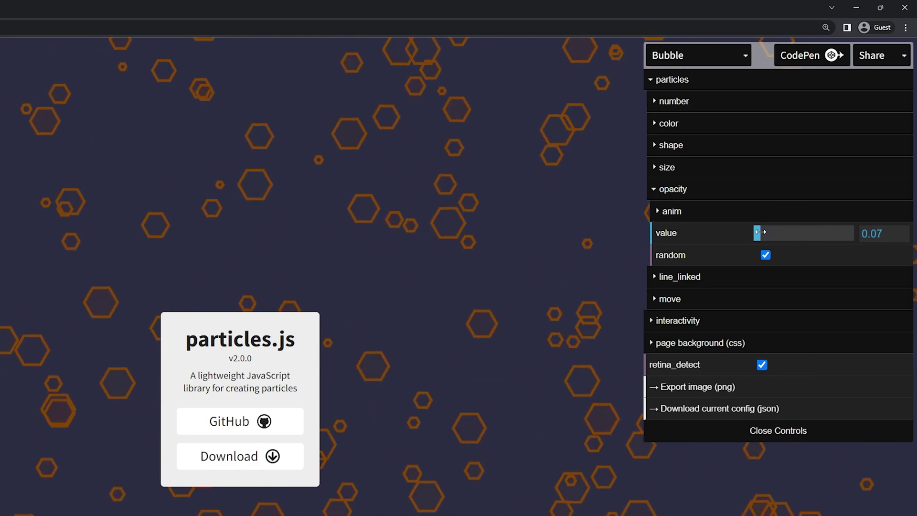
left_click_drag(760, 232, 758, 233)
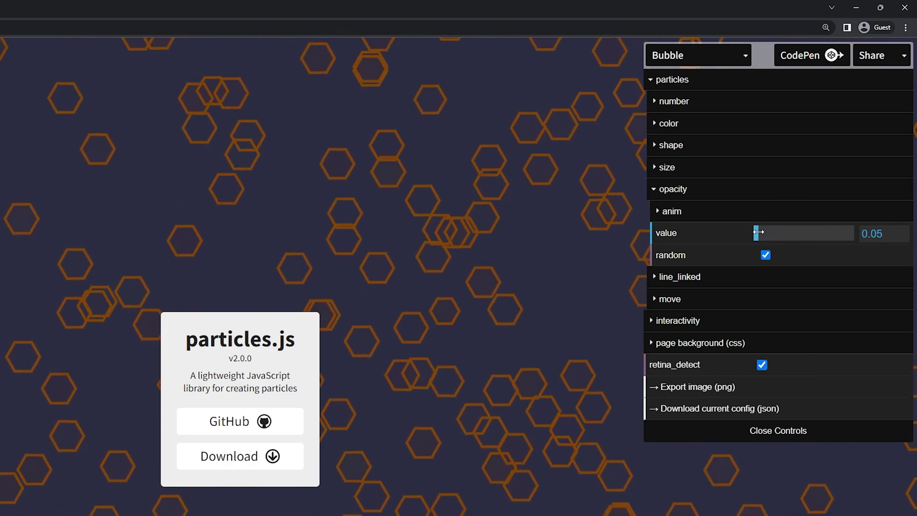
left_click(766, 255)
left_click(770, 235)
left_click_drag(764, 235, 852, 244)
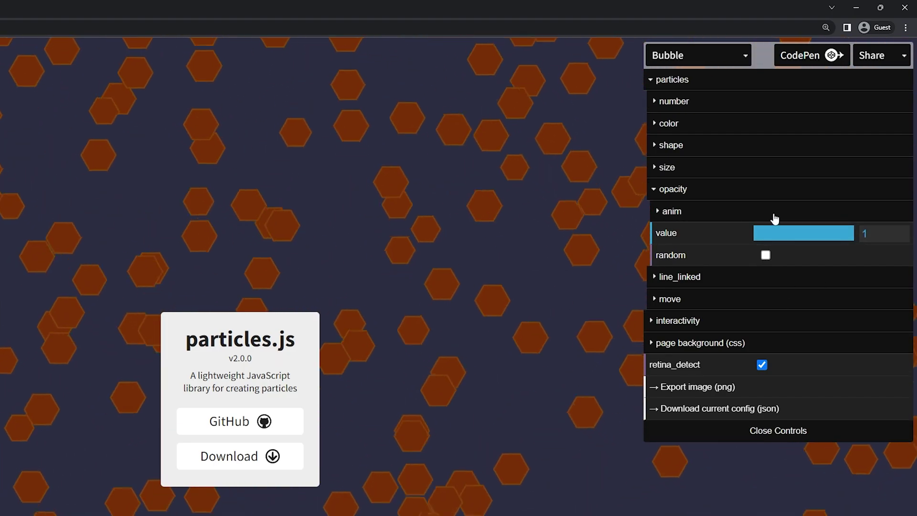
left_click(771, 234)
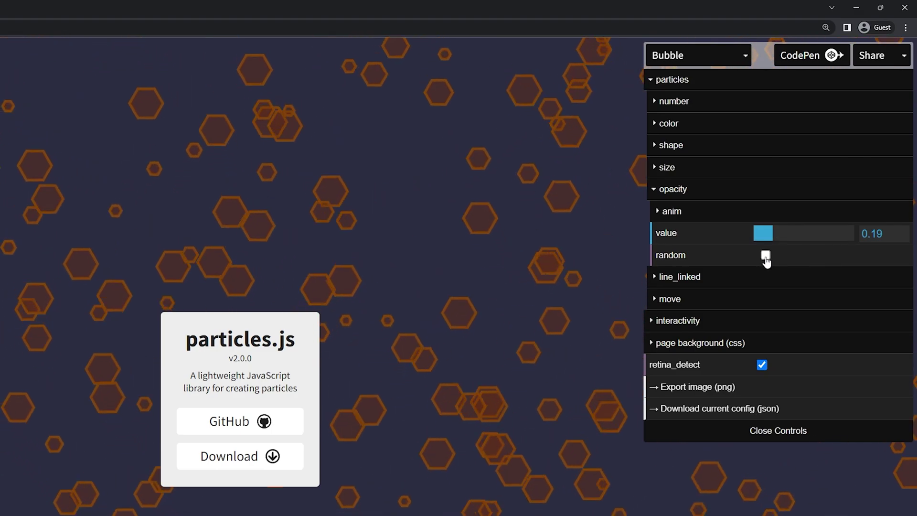
left_click(765, 255)
left_click(770, 235)
Step: Enable linked lines with distance 63, colour #793400 and width 2.8
left_click(655, 190)
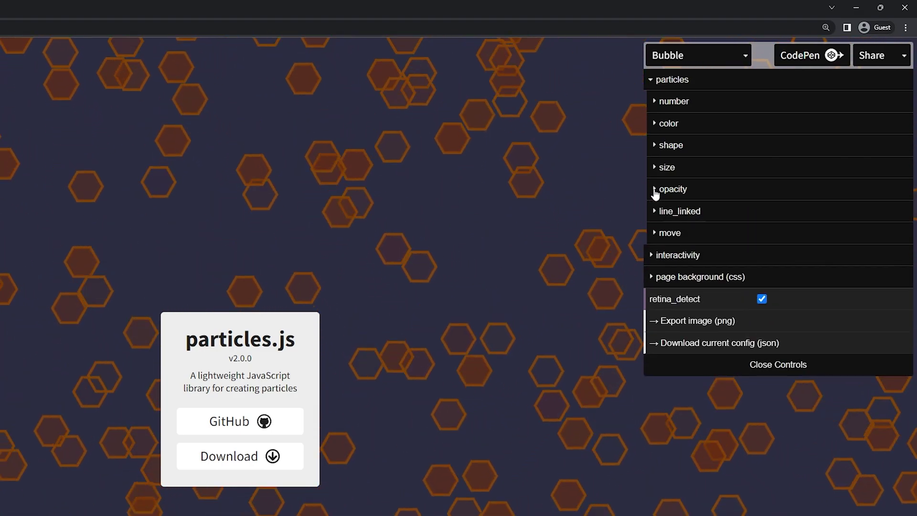
left_click(654, 213)
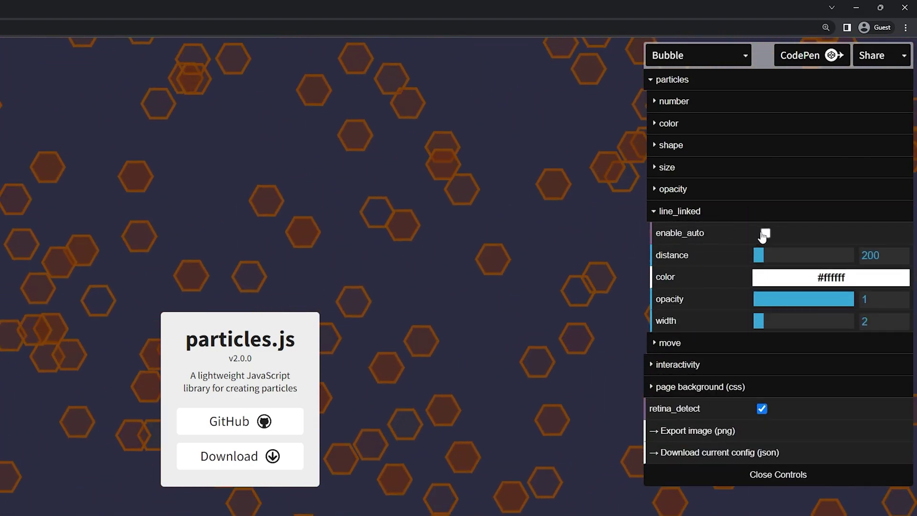
left_click(766, 233)
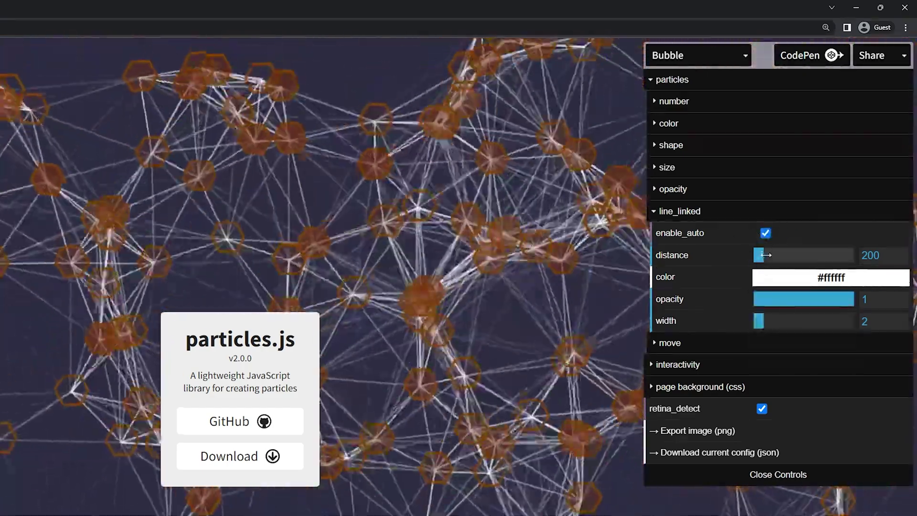
mouse_move(759, 255)
left_mouse_down()
mouse_move(793, 254)
mouse_move(756, 255)
left_mouse_up()
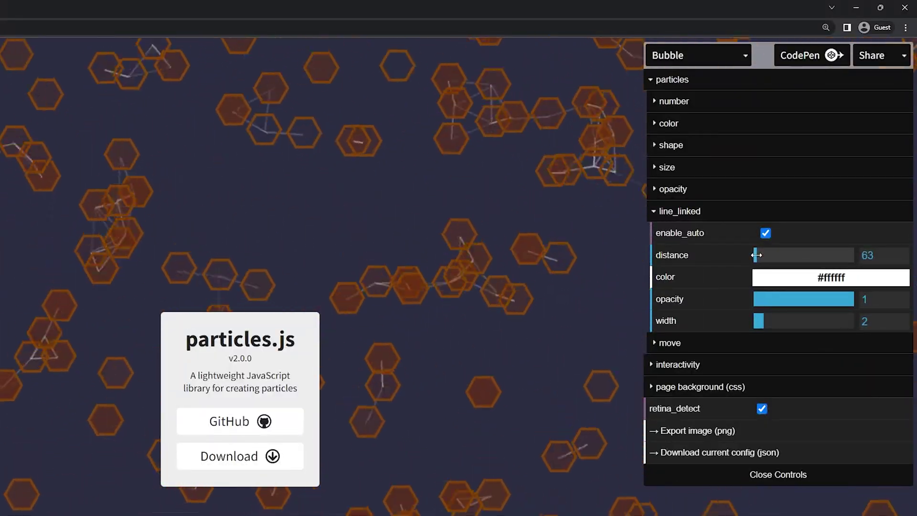
left_click(844, 361)
left_click_drag(818, 321, 832, 329)
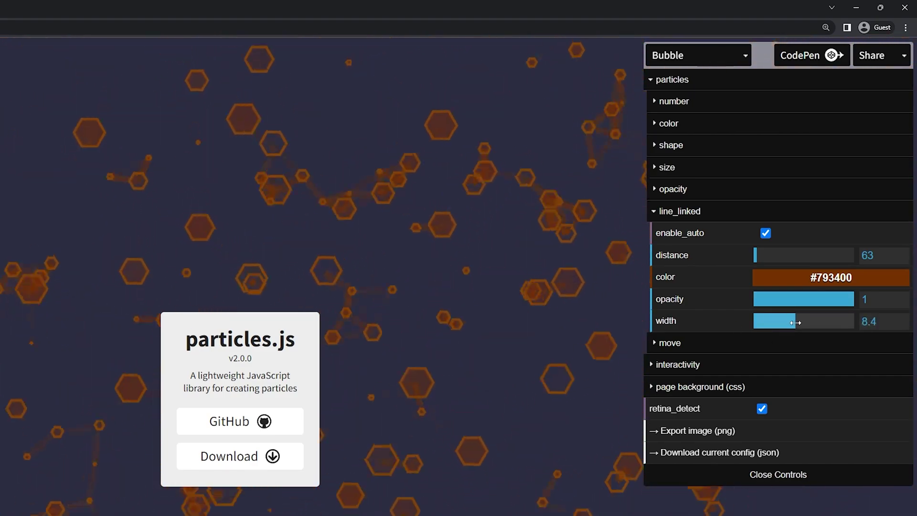
Step: In the move settings, try several directions and leave the movement direction at none
left_click(654, 213)
left_click(654, 234)
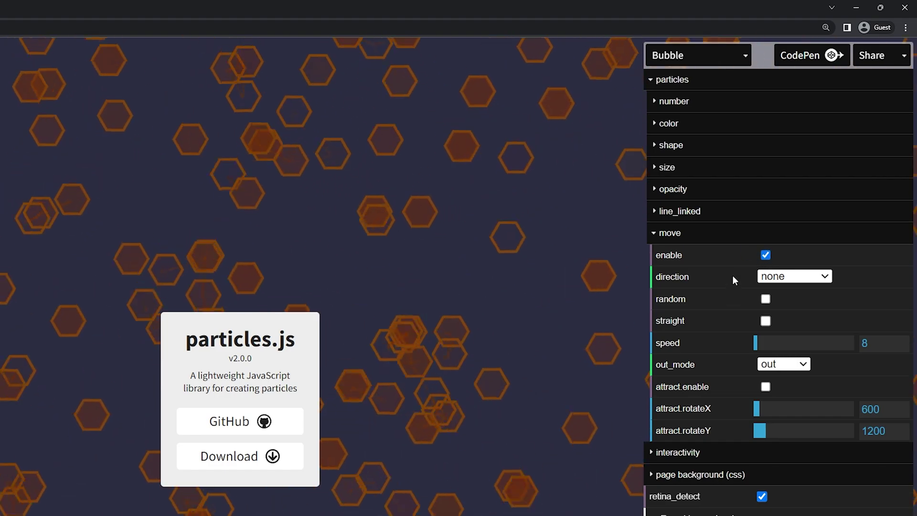
left_click(786, 278)
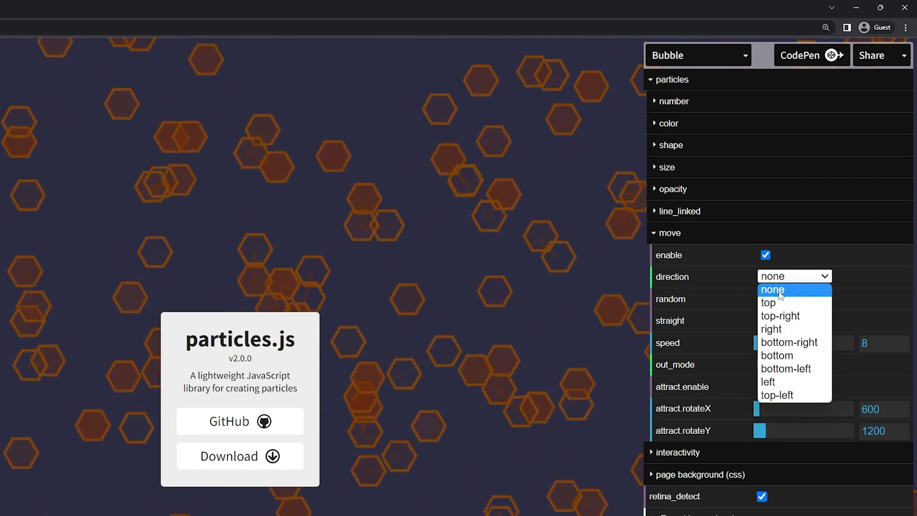
left_click(781, 292)
left_click(788, 280)
left_click(783, 329)
left_click(770, 278)
left_click(787, 386)
left_click(770, 278)
left_click(774, 290)
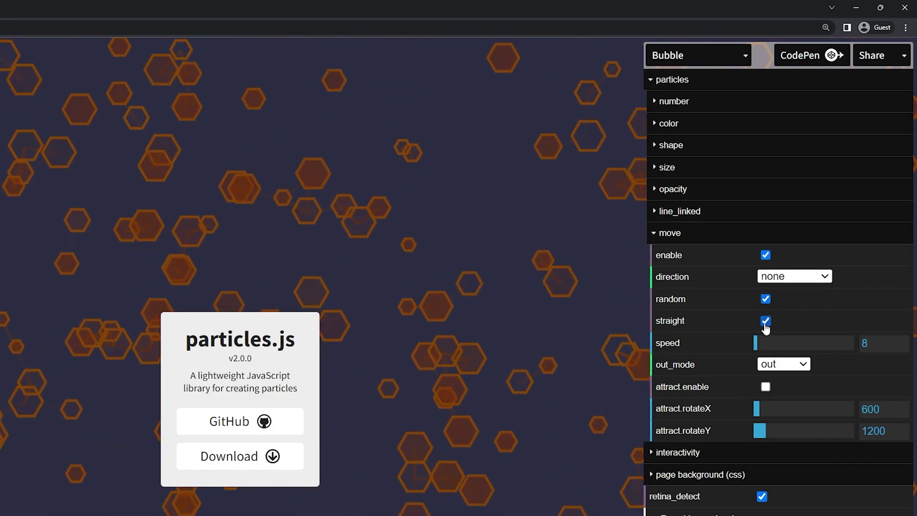
Step: Turn off straight movement and attraction, and set out_mode to bounce
left_click(766, 321)
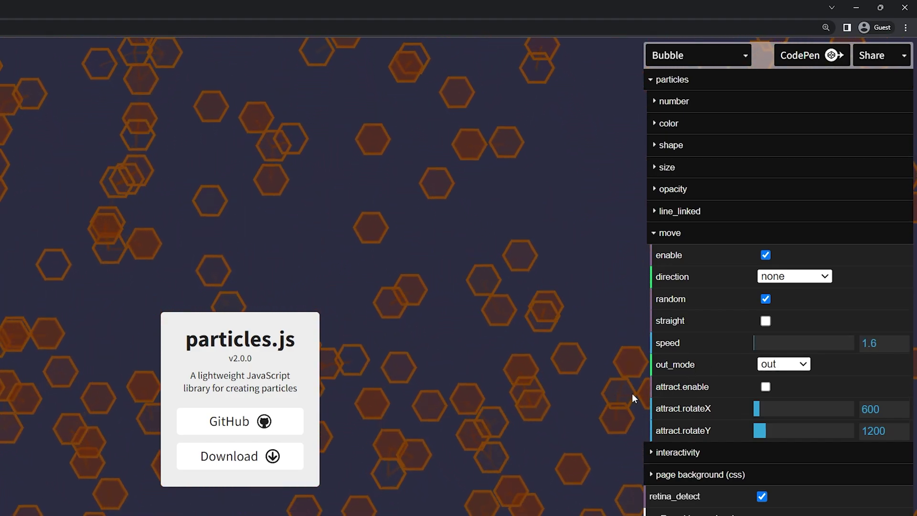
left_click(781, 365)
left_click(781, 390)
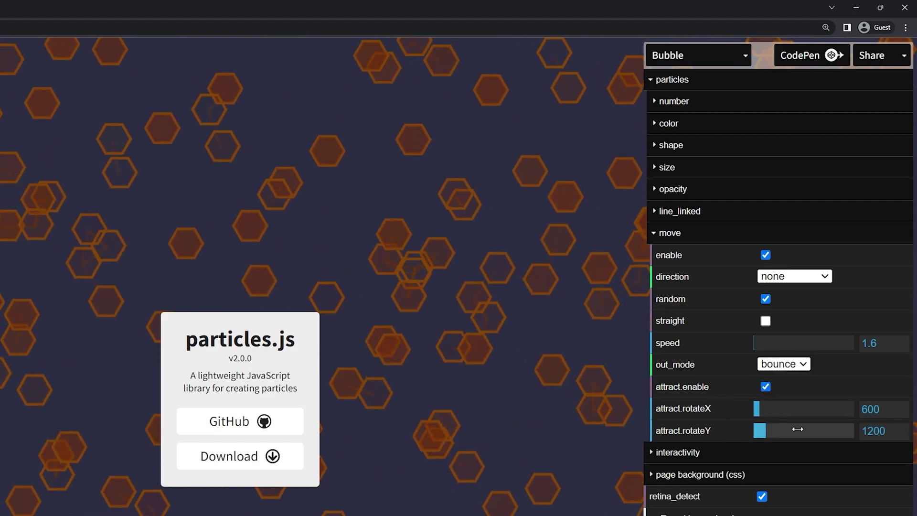
left_click(766, 388)
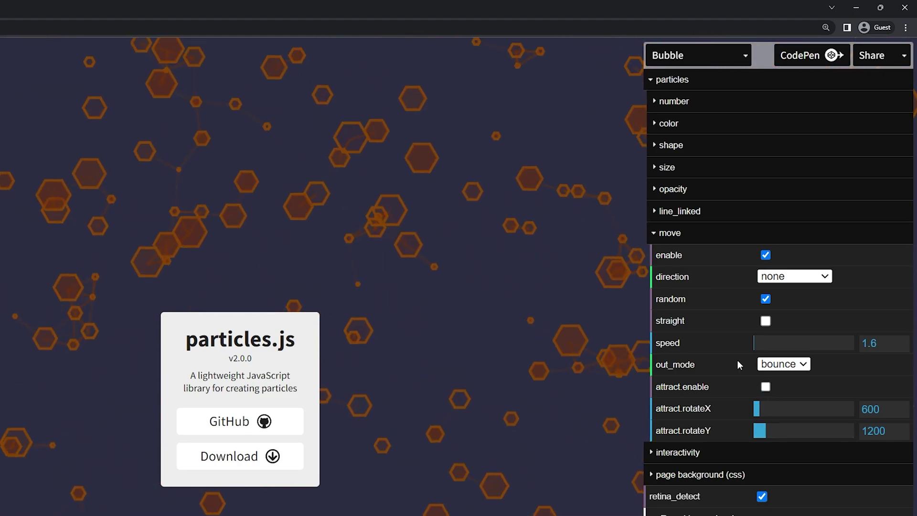
Step: Review the hover and click interactivity settings, keeping grab as the hover mode
left_click(655, 233)
left_click(653, 256)
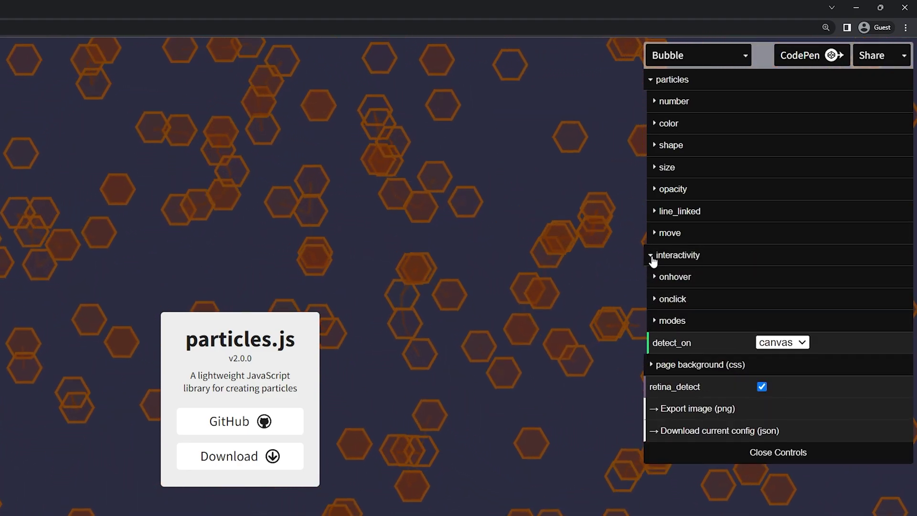
left_click(655, 280)
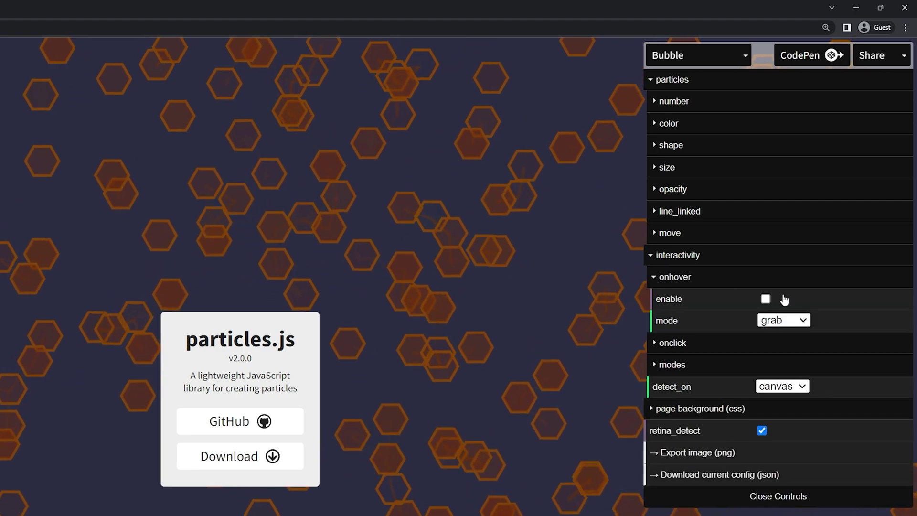
left_click(787, 324)
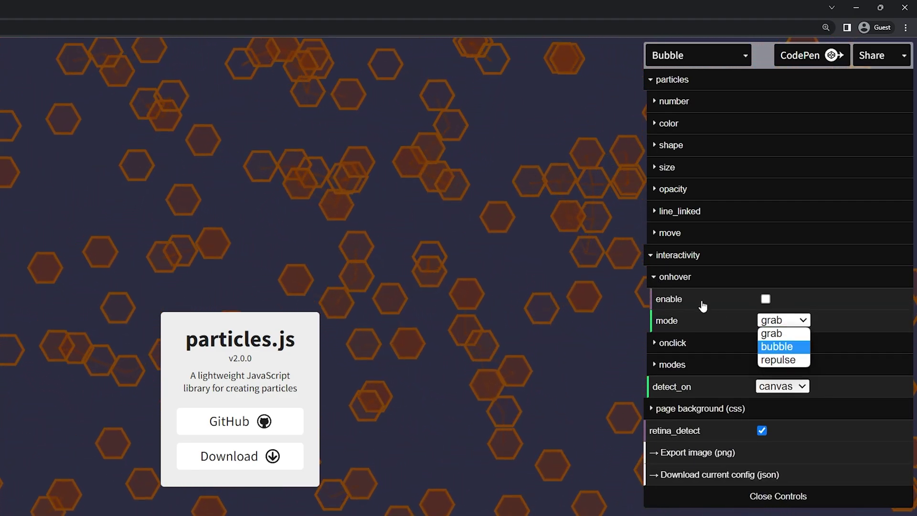
left_click(668, 278)
left_click(671, 277)
left_click(678, 299)
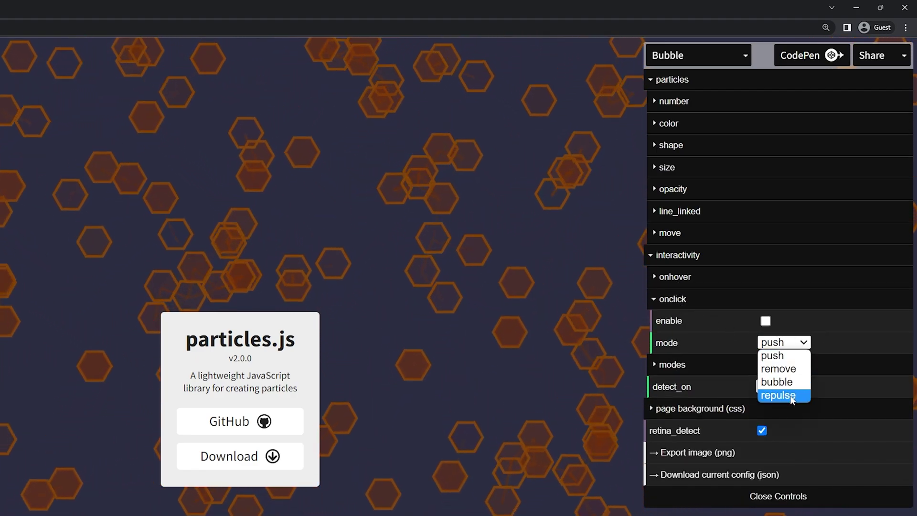
left_click(678, 299)
Step: Check the grab mode settings and keep interaction detection on the canvas
left_click(667, 322)
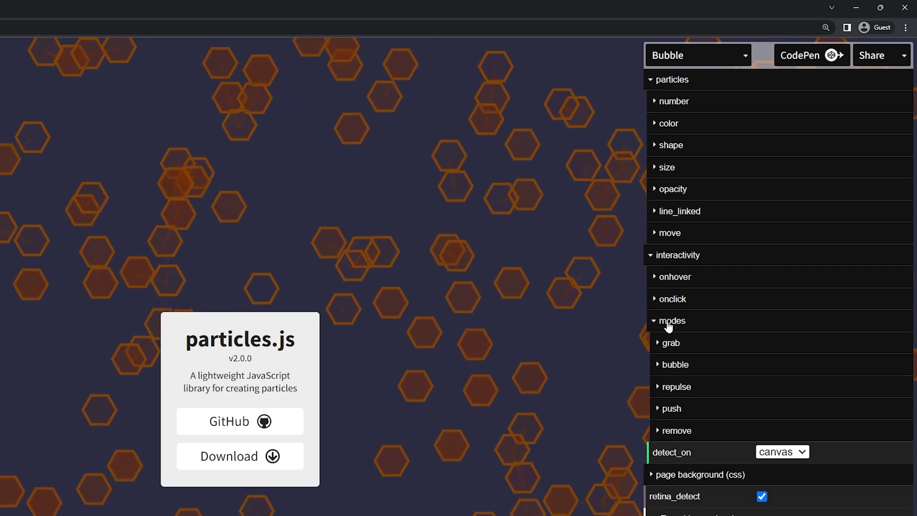
left_click(673, 343)
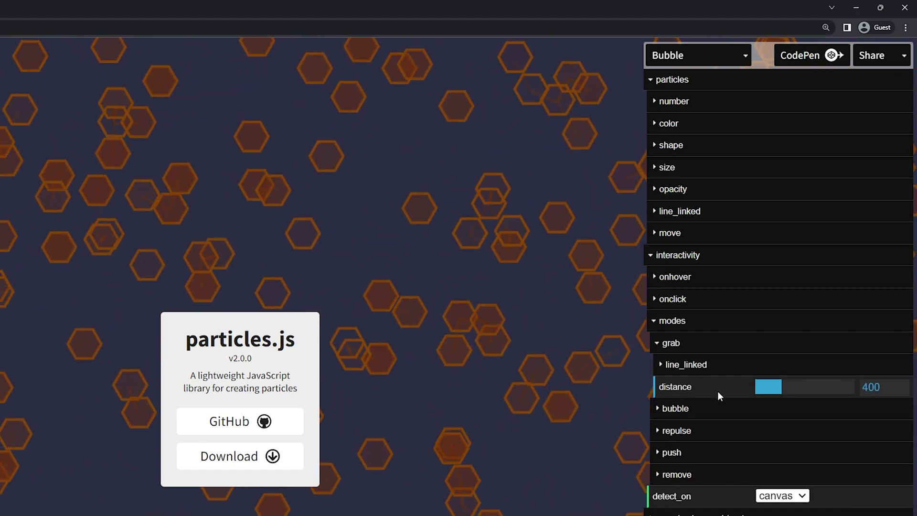
left_click(675, 345)
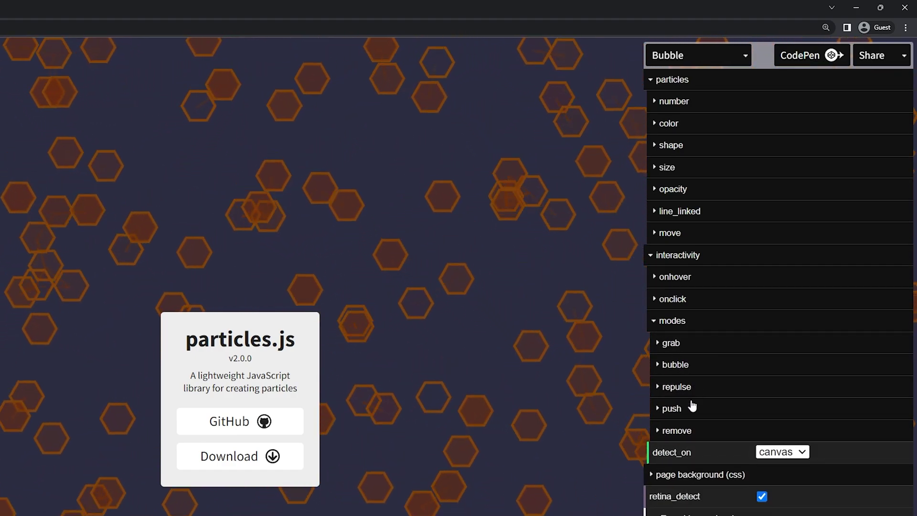
left_click(661, 321)
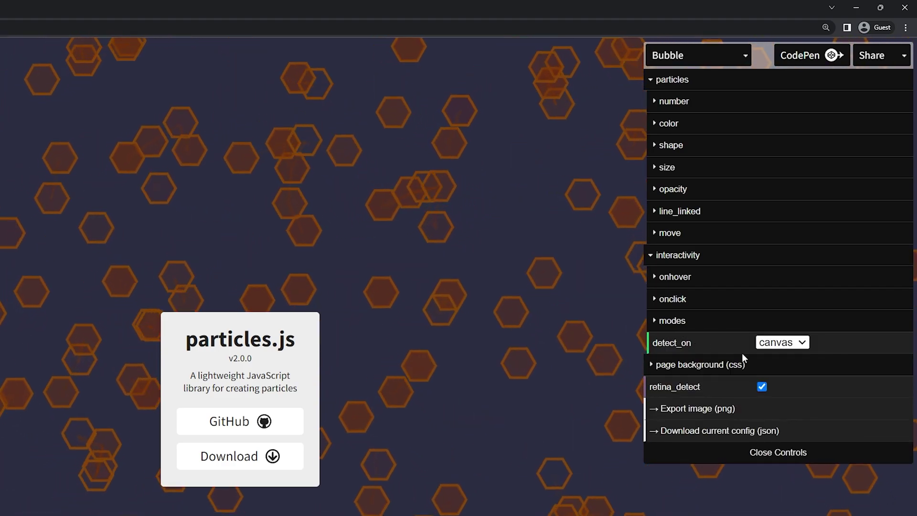
left_click(776, 342)
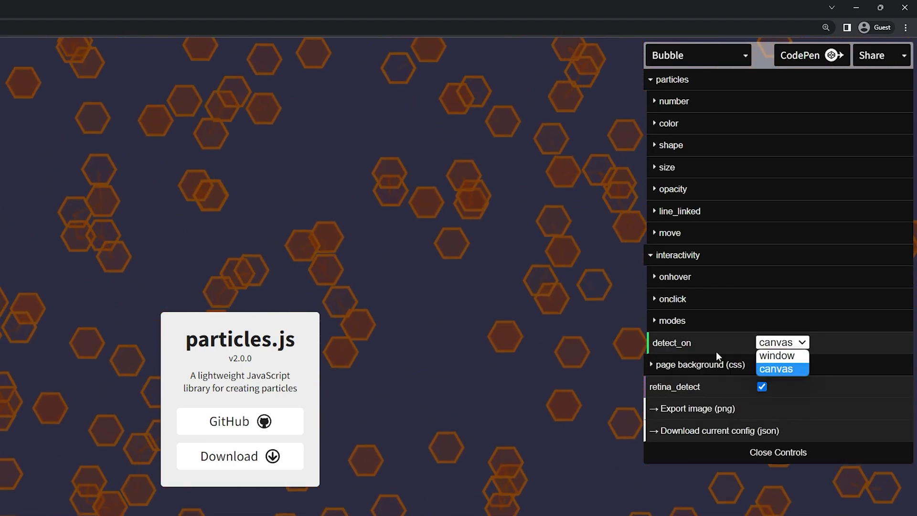
left_click(694, 348)
Step: Hide the particles.js info card in the page background (css) settings
left_click(652, 365)
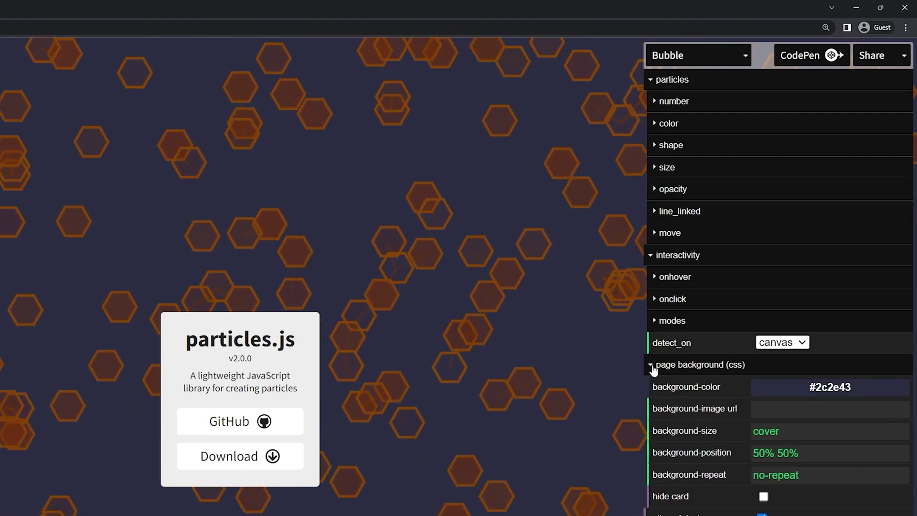
left_click(763, 497)
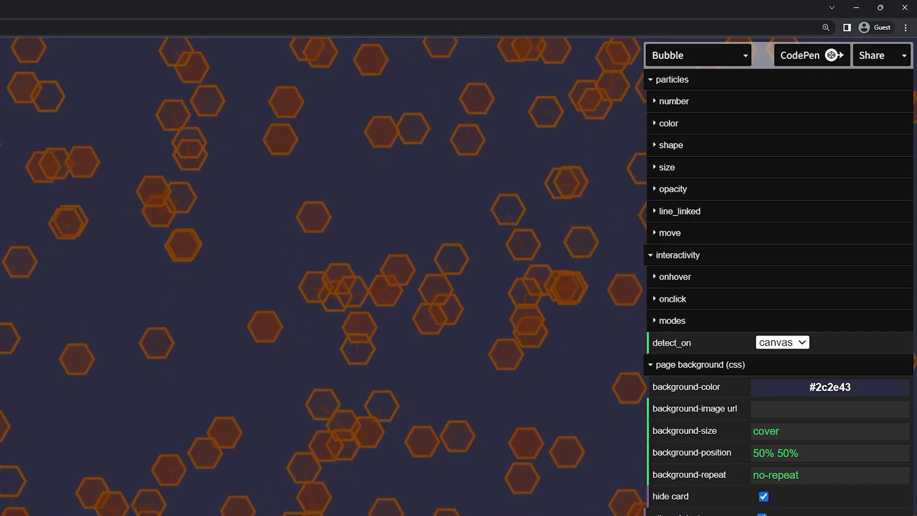
left_click(653, 368)
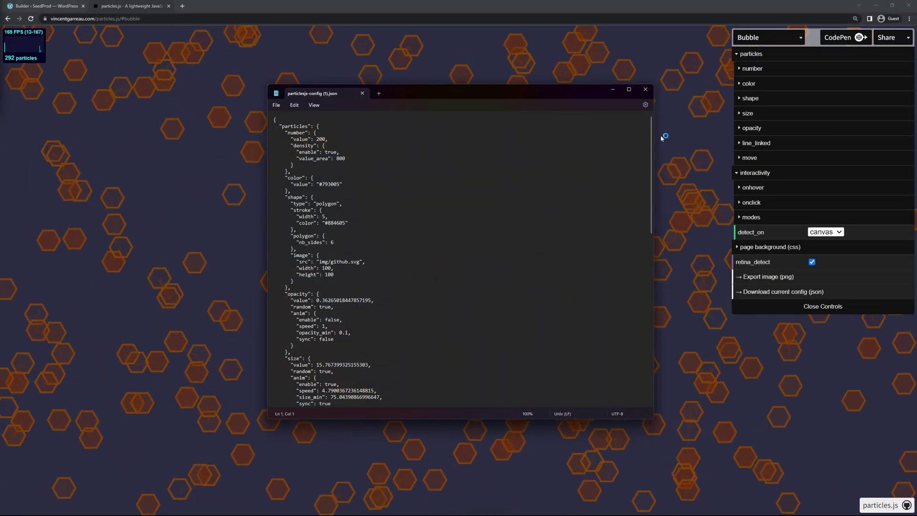
Step: Delete the "image" block from the particlesjs-config (1).json file
scroll(645, 135, "down", 20)
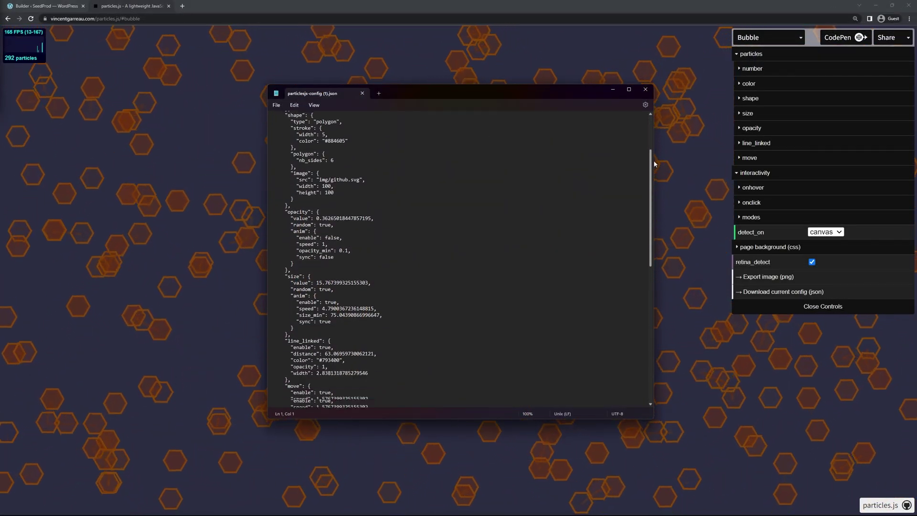
scroll(640, 191, "up", 20)
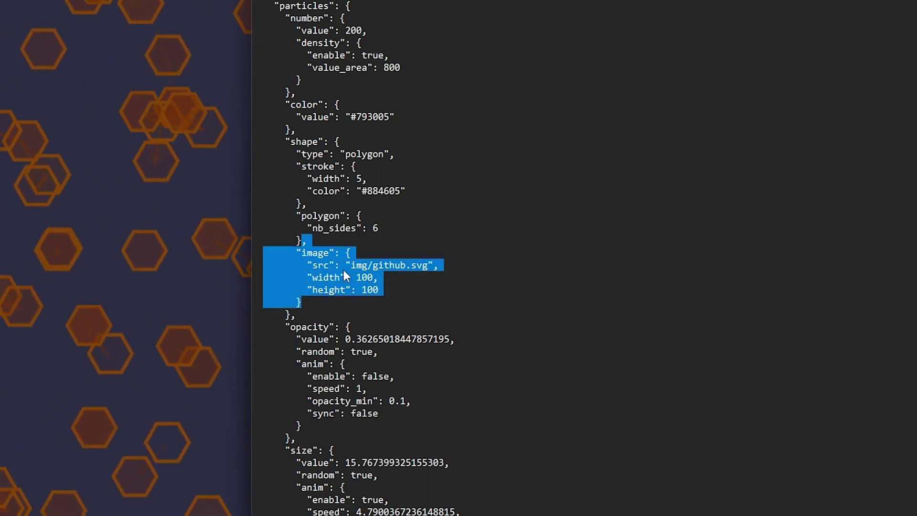
key("BackSpace")
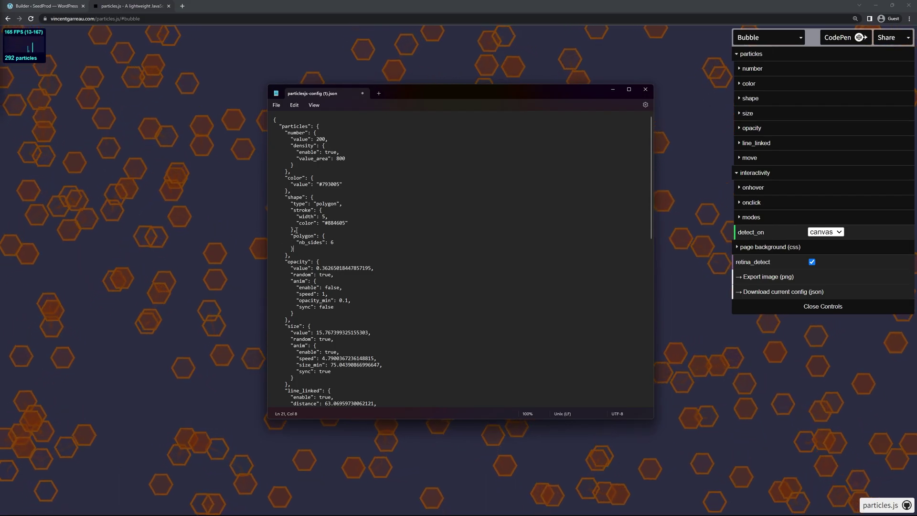
Step: Select the whole remaining JSON and cut it to the clipboard
key("ctrl+a")
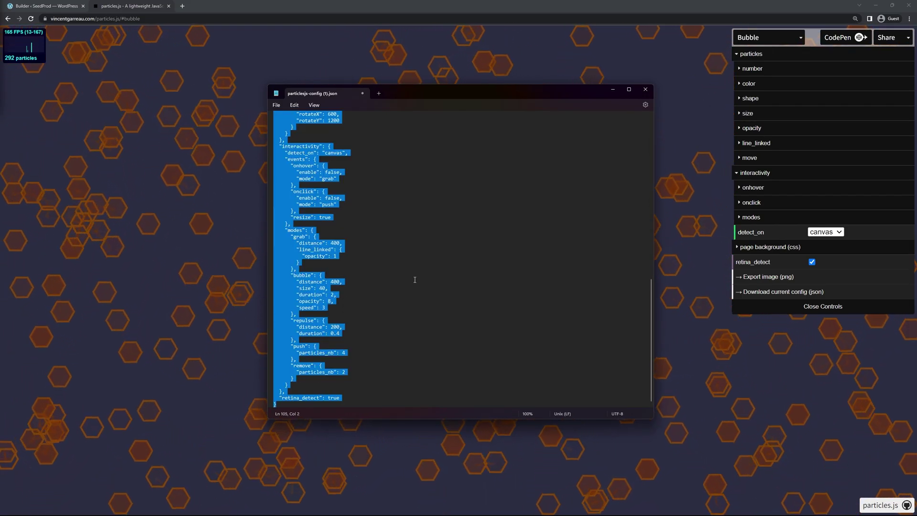
scroll(414, 279, "down", 15)
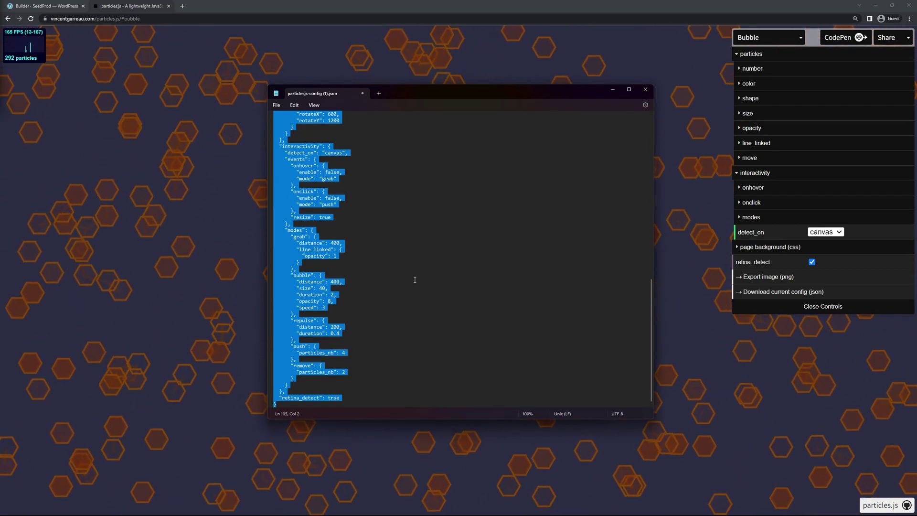
key("BackSpace")
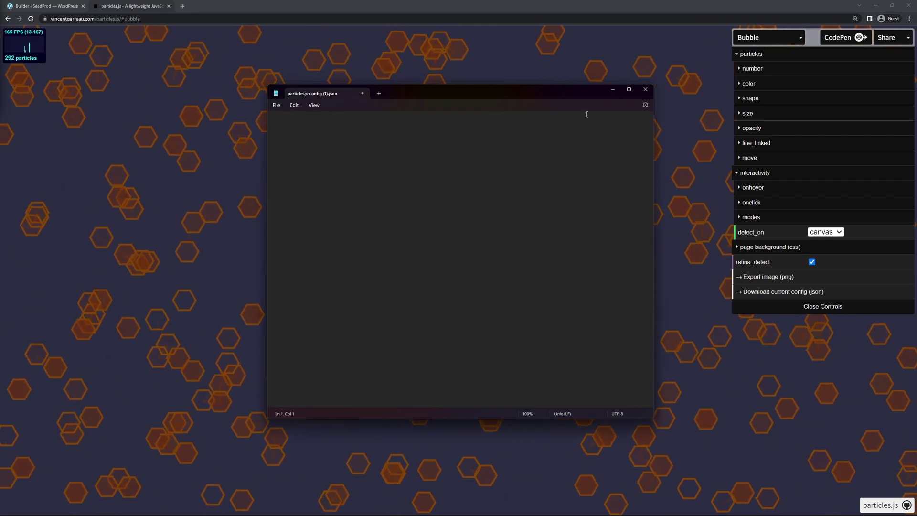
Step: Paste the particle JSON into SeedProd's custom JSON box and save the page
left_click(645, 90)
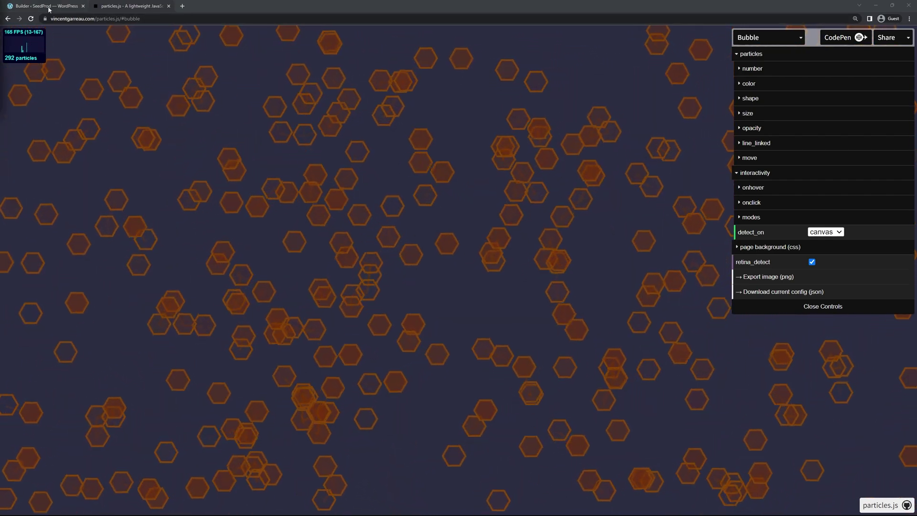
left_click(48, 9)
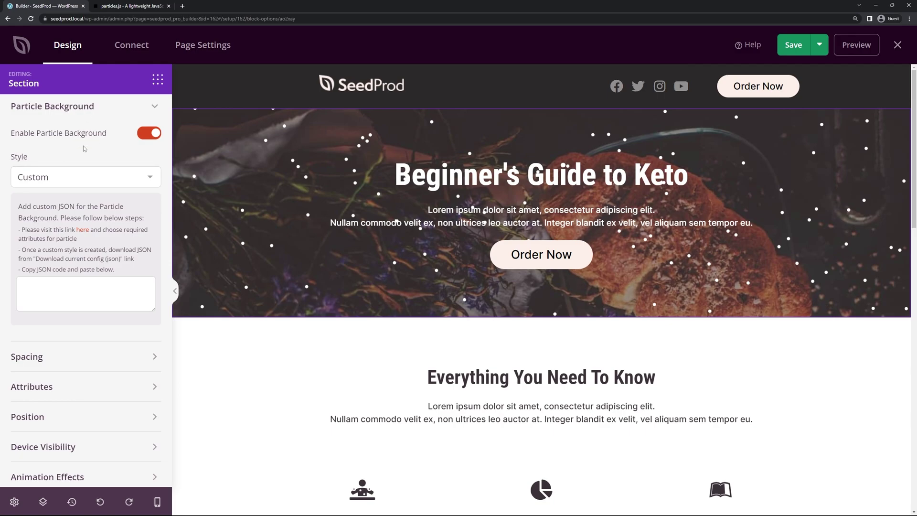
left_click(56, 283)
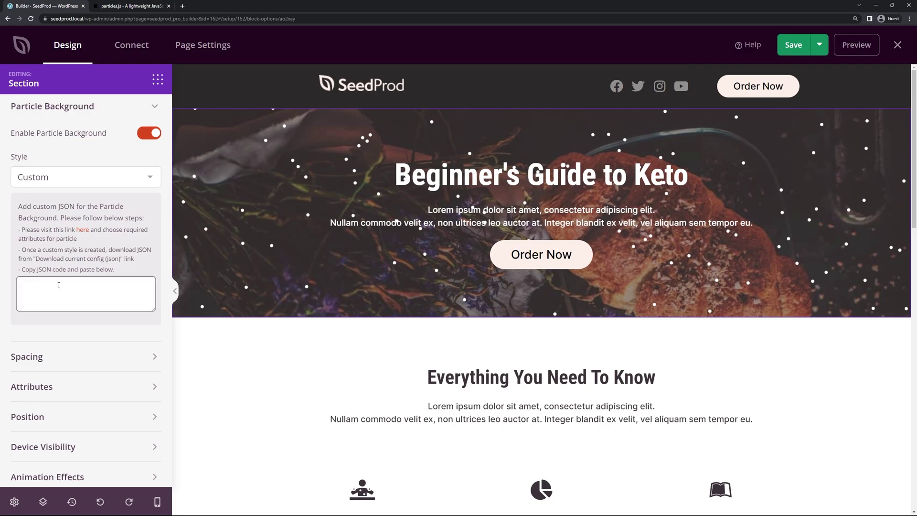
key("ctrl+v")
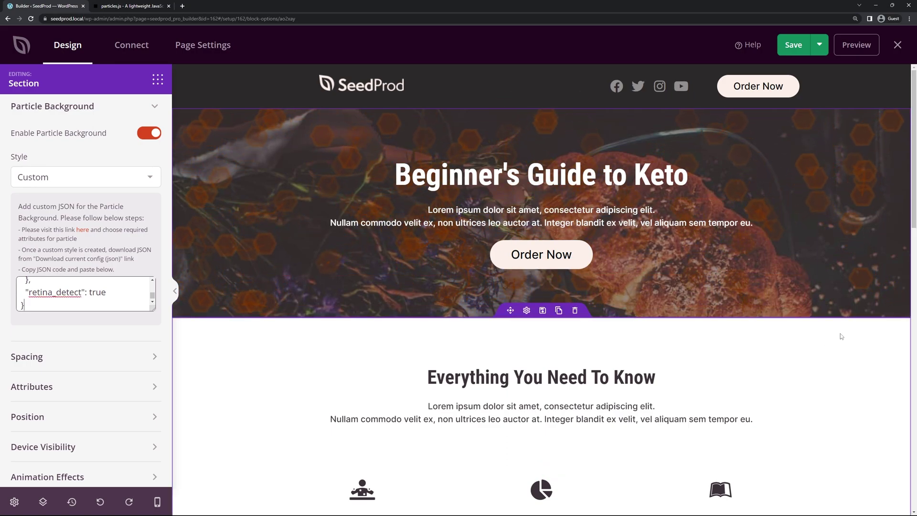
left_click(791, 53)
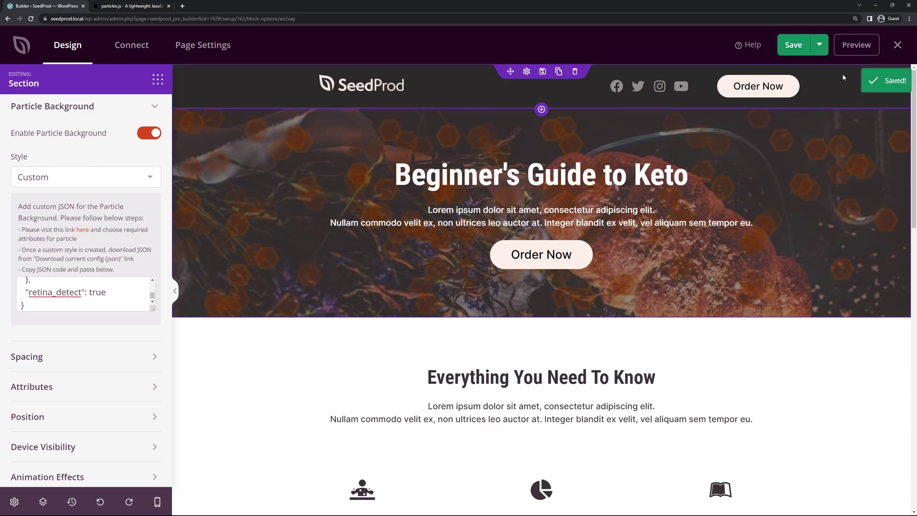
Step: Preview the Particle Test page with its orange hexagon particle background
left_click(856, 44)
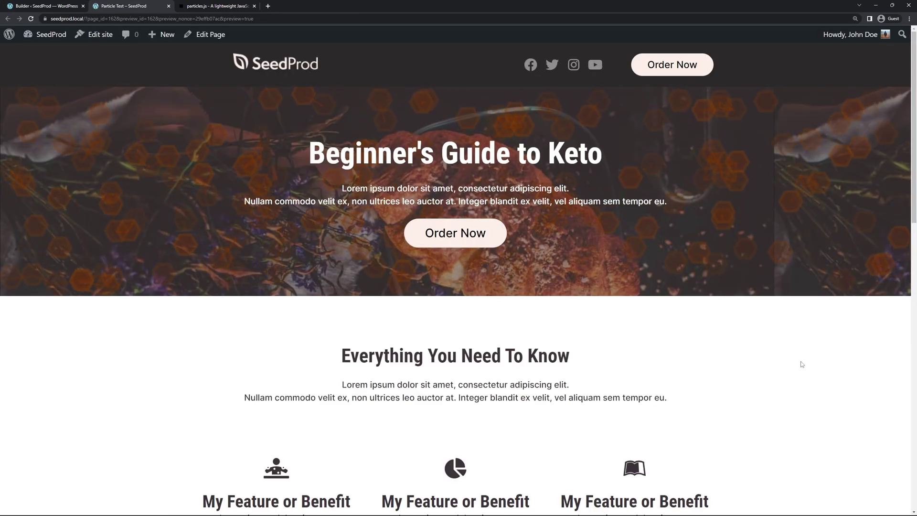